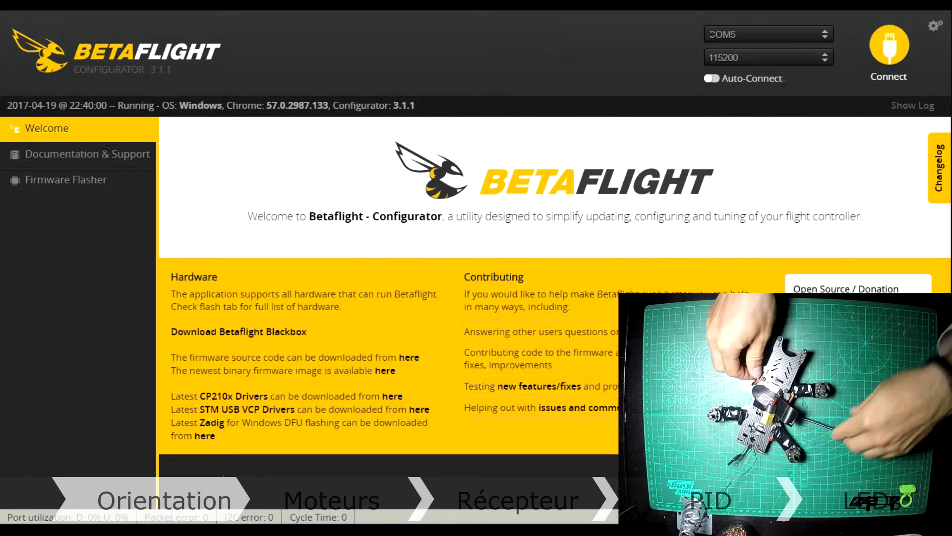
Connect to the flight controller on COM5 and set the board's roll alignment to 180 degrees in the configuration.
click(893, 57)
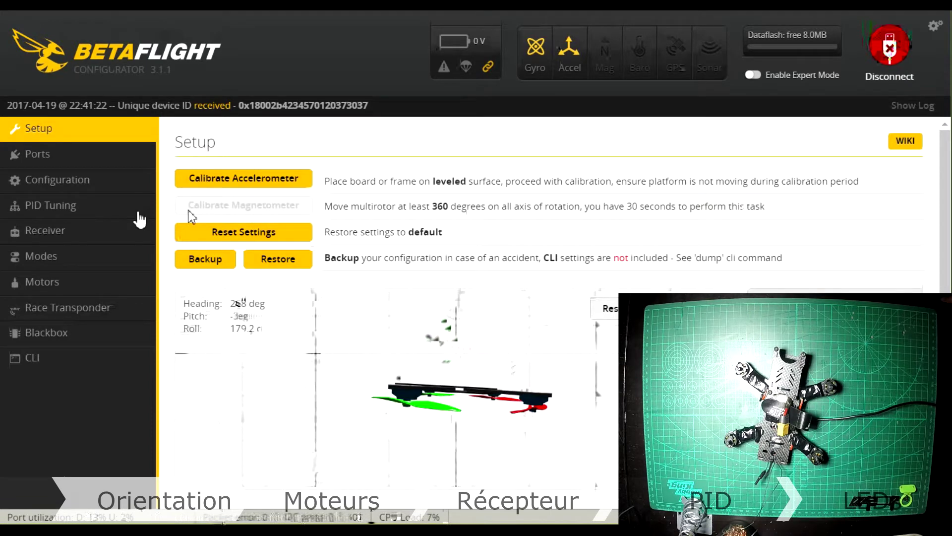
click(77, 183)
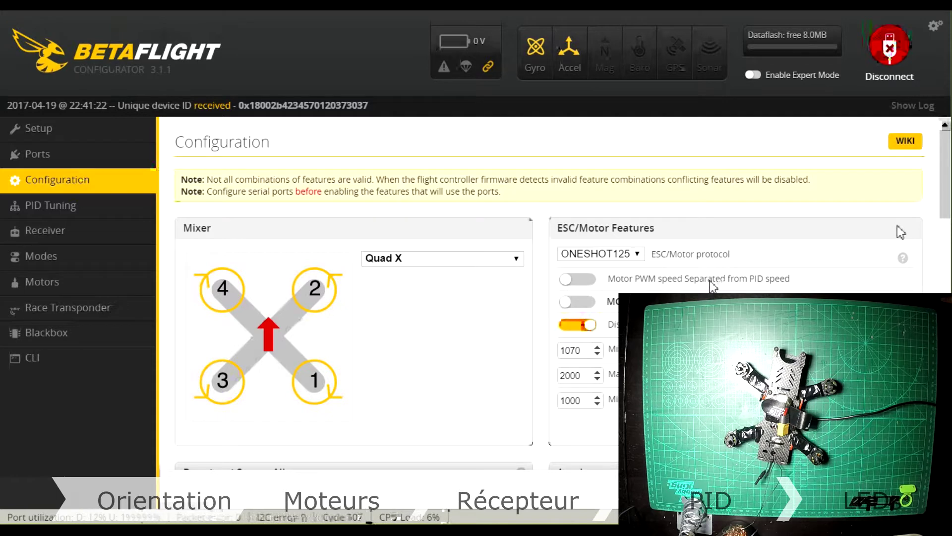
scroll(948, 203, down, 1)
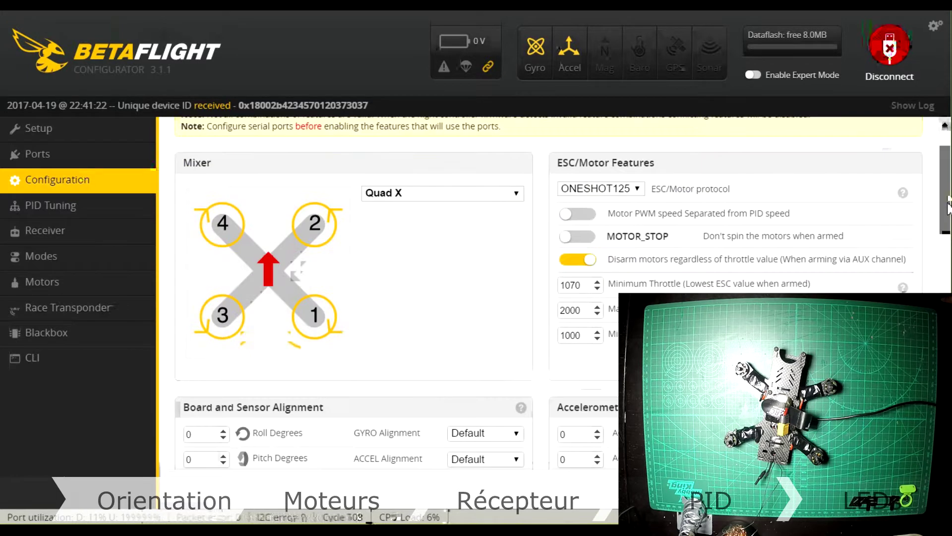
scroll(948, 204, down, 1)
scroll(948, 201, down, 2)
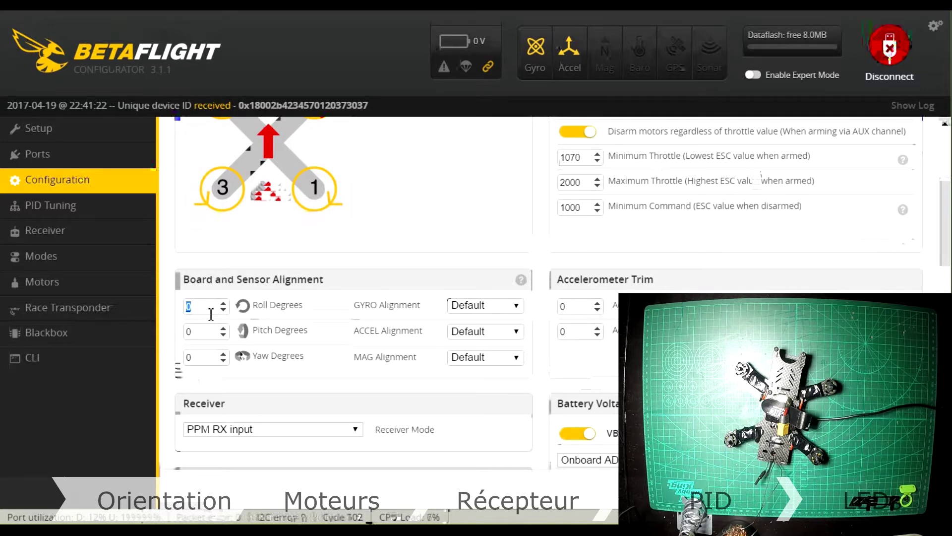
text(180)
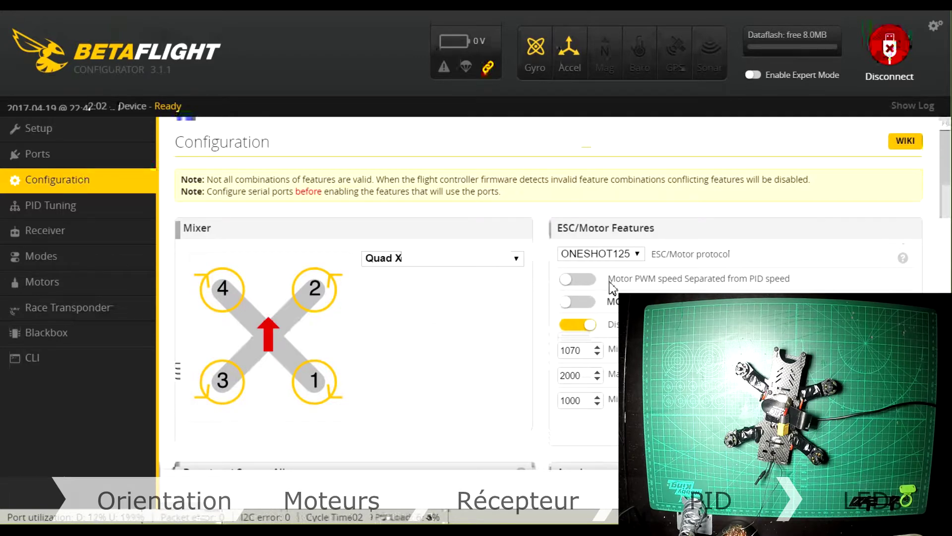
Check the model's orientation, set the board's yaw alignment to -90 degrees, and calibrate the accelerometer.
click(127, 142)
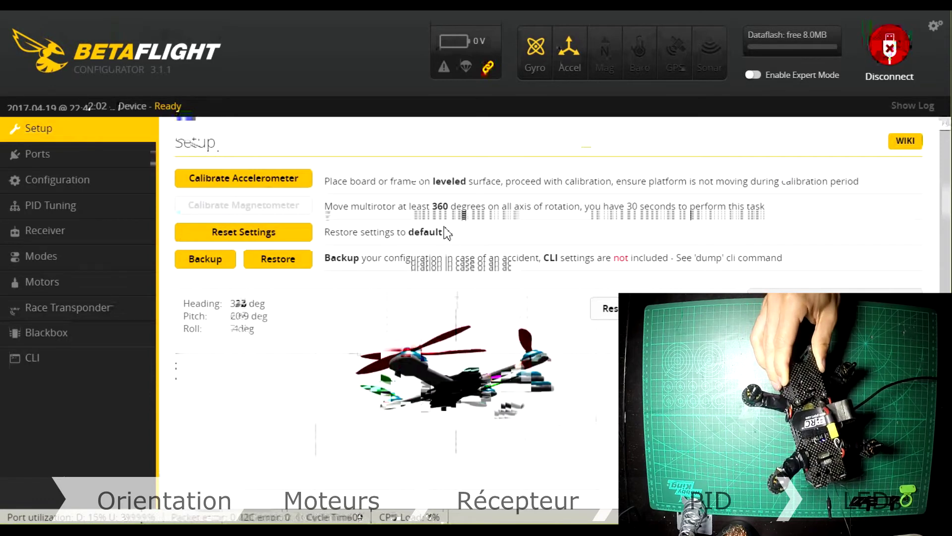
click(62, 183)
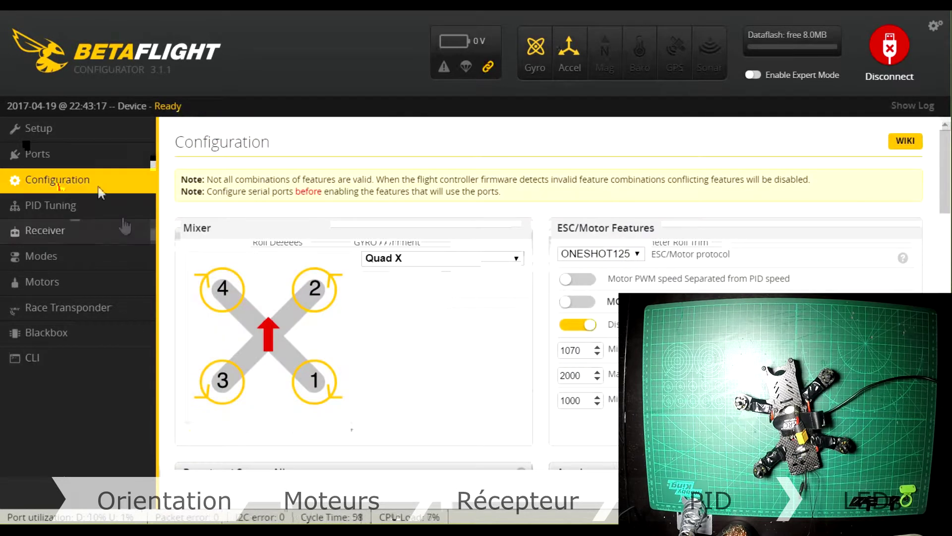
click(86, 138)
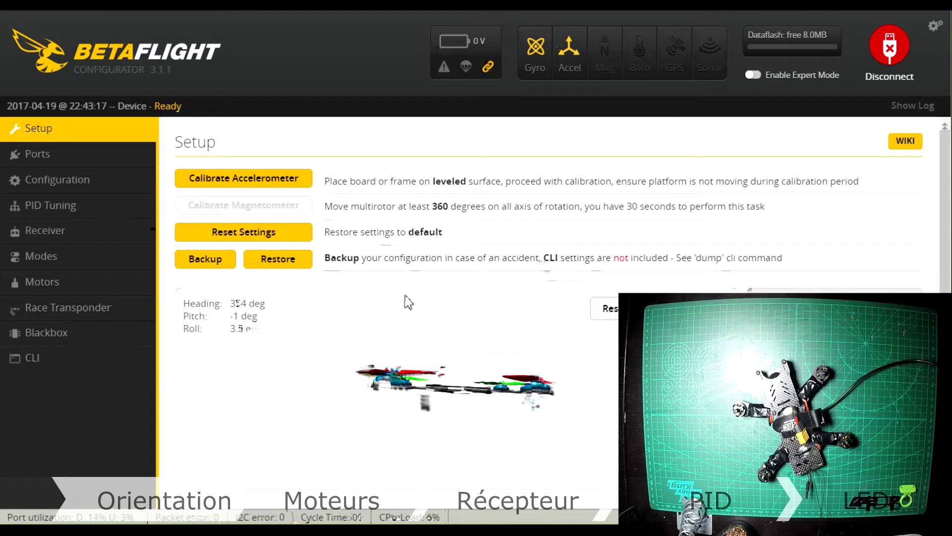
click(240, 184)
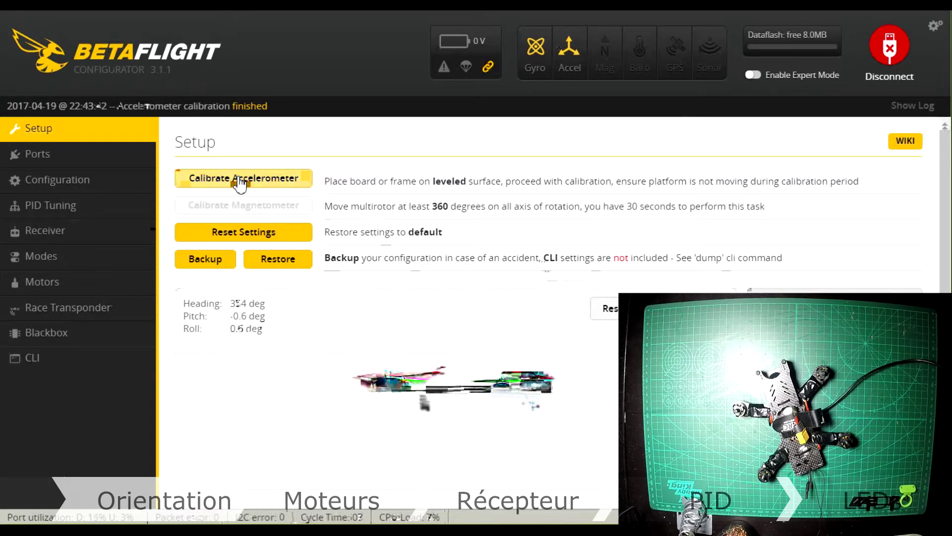
Enable Serial RX on UART2, then save the port settings and reboot the flight controller.
click(74, 163)
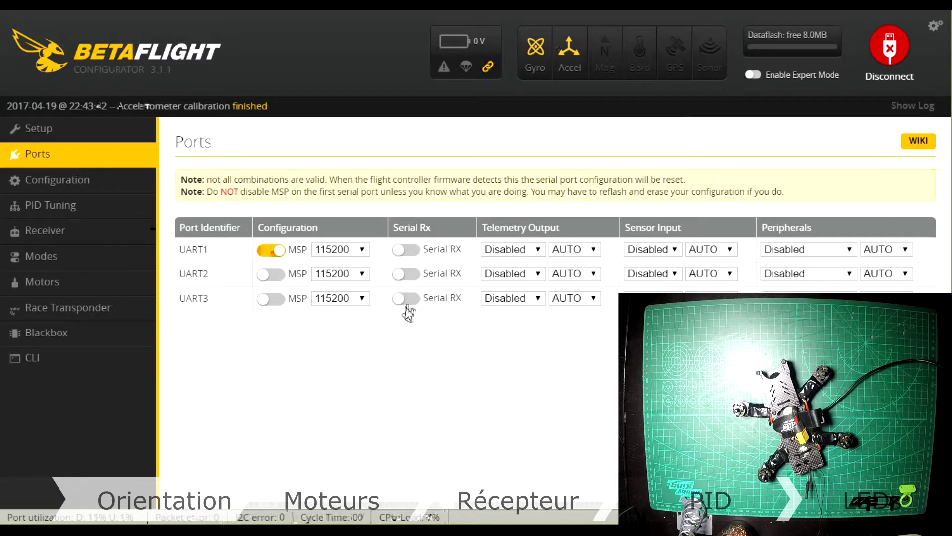
click(412, 277)
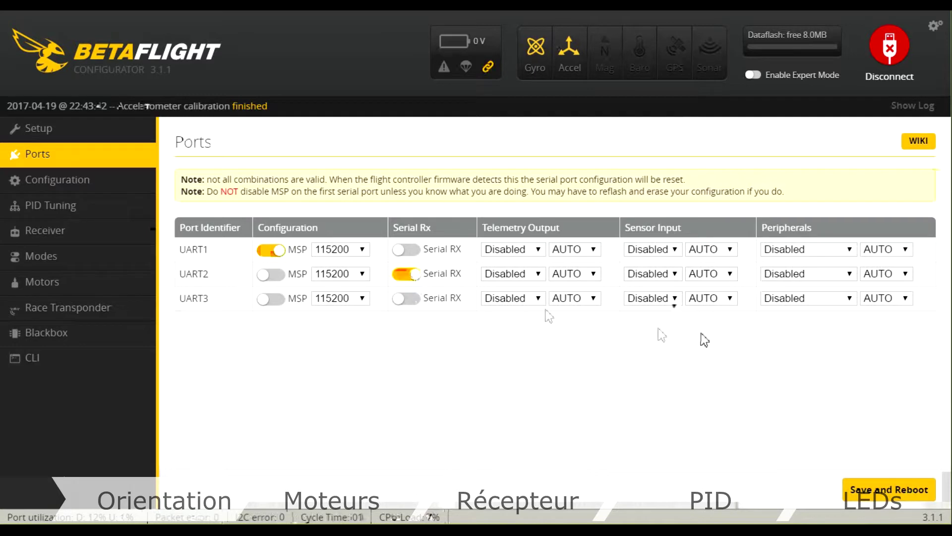
click(874, 489)
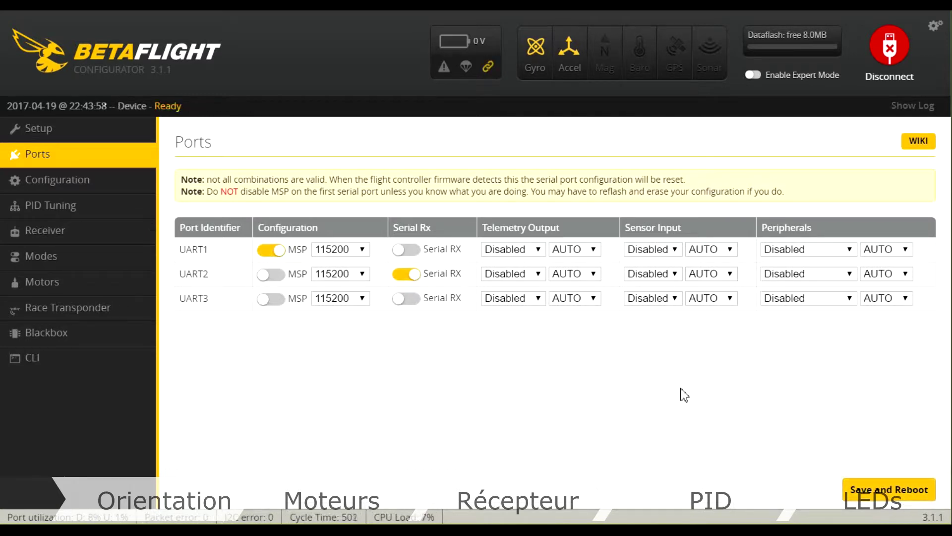
Enable MOTOR_STOP in the ESC/Motor features of the configuration.
click(92, 190)
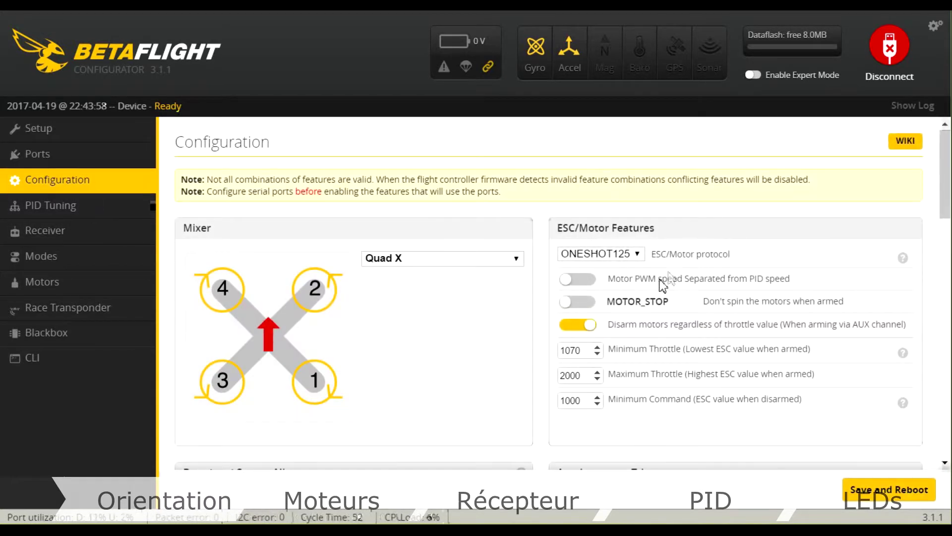
click(586, 305)
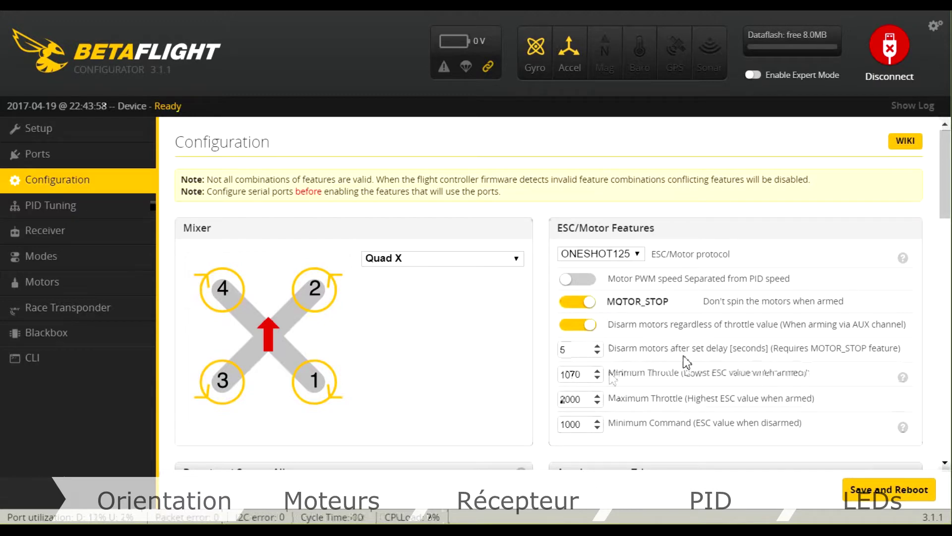
Set the receiver mode to serial-based receiver and choose SBUS as the serial receiver provider.
drag(946, 200, 948, 290)
scroll(367, 297, down, 2)
click(356, 249)
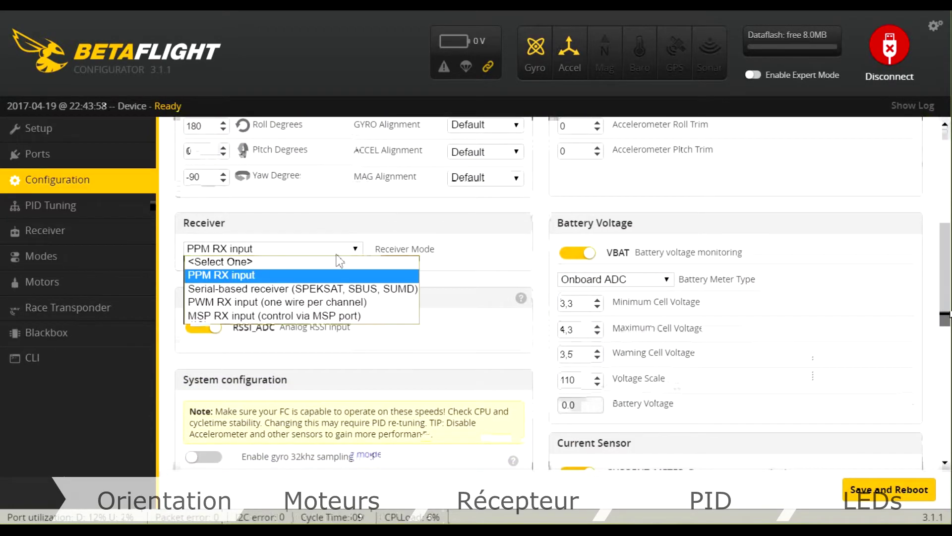
click(274, 288)
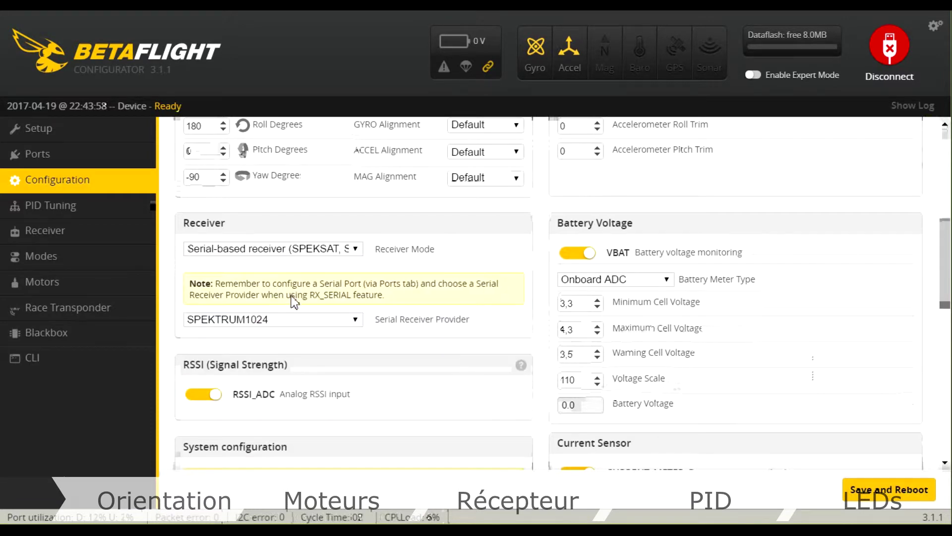
click(349, 323)
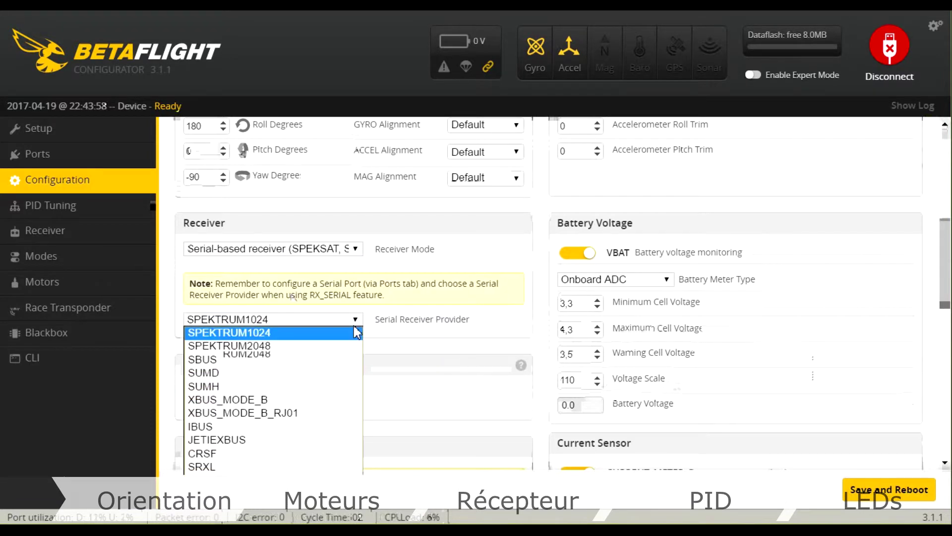
click(308, 361)
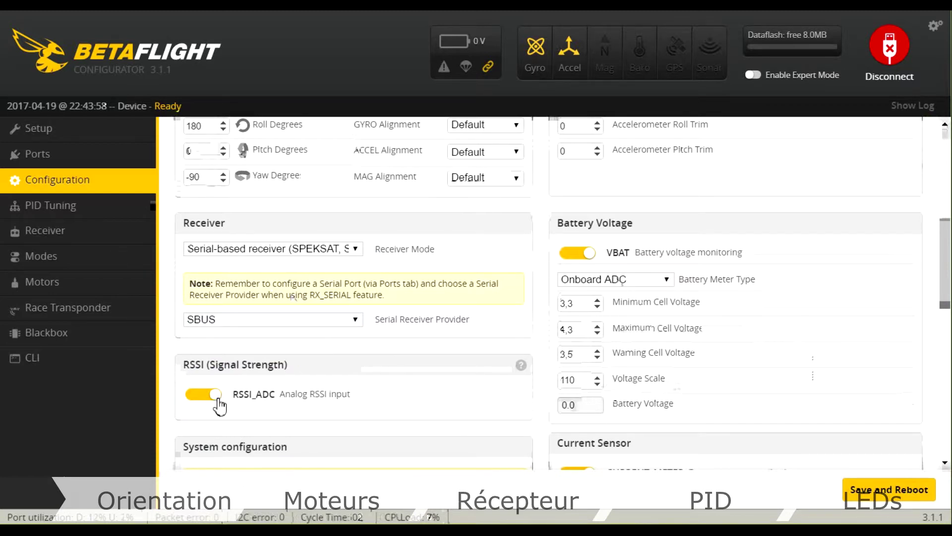
Set the gyro update frequency to 4 kHz and the PID loop frequency to 2 kHz.
drag(942, 277, 945, 326)
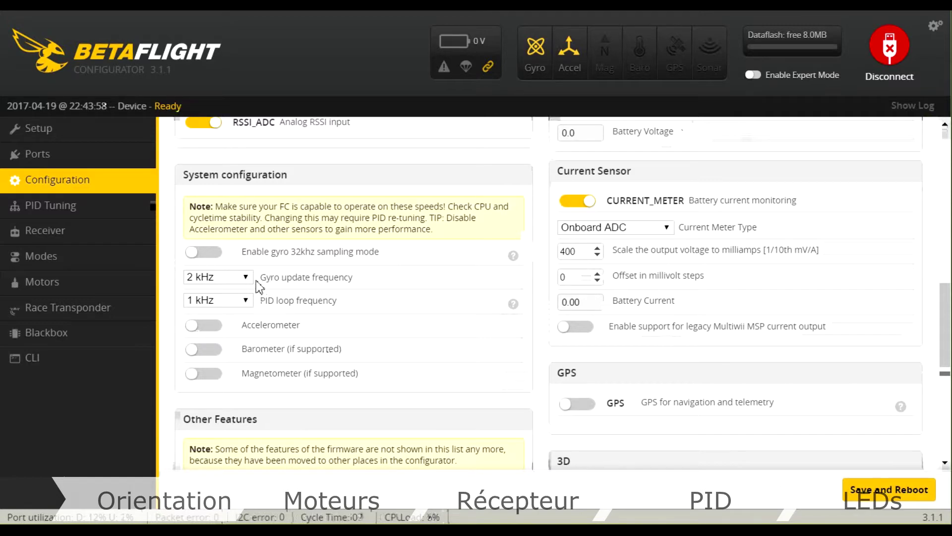
click(247, 277)
click(208, 19)
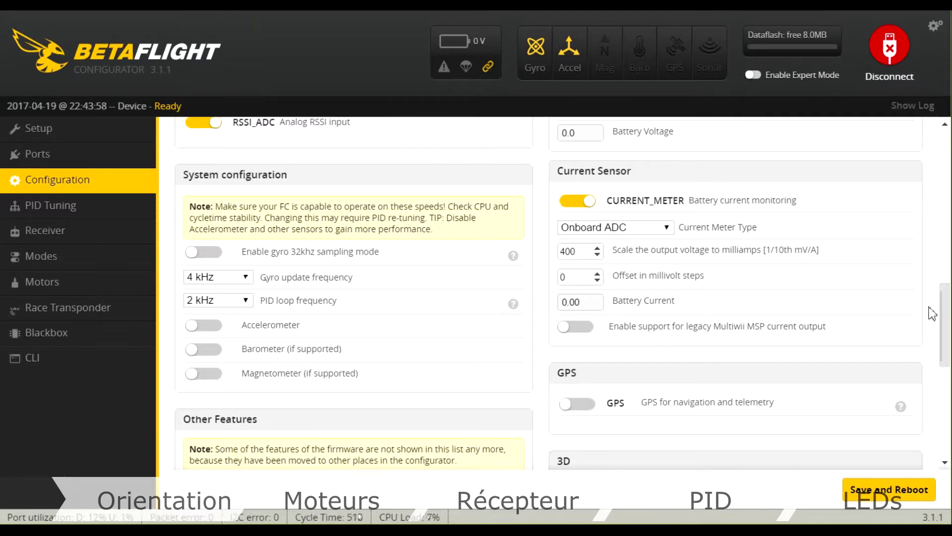
Disable TELEMETRY and TRANSPONDER, enable LED_STRIP, then save and reboot the flight controller and review the configuration.
scroll(947, 315, down, 1)
scroll(948, 315, down, 3)
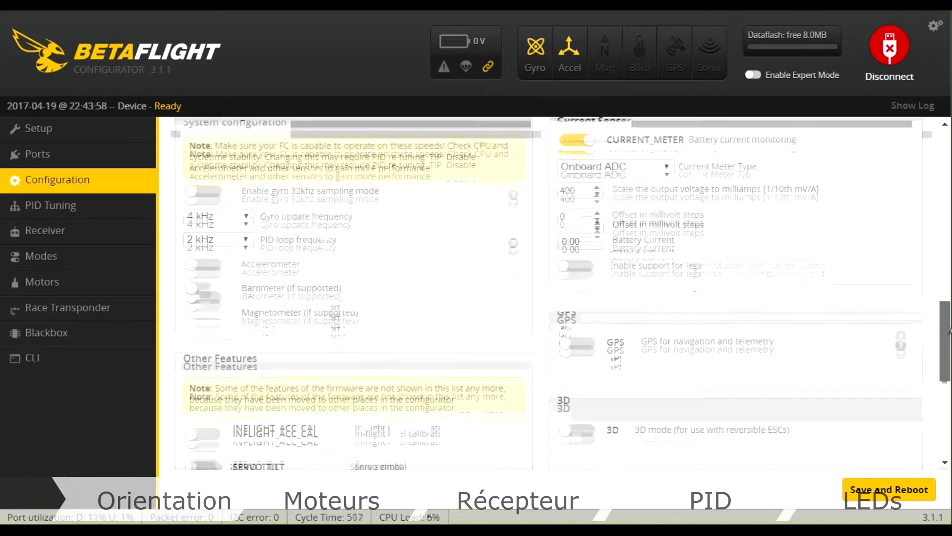
scroll(920, 372, down, 2)
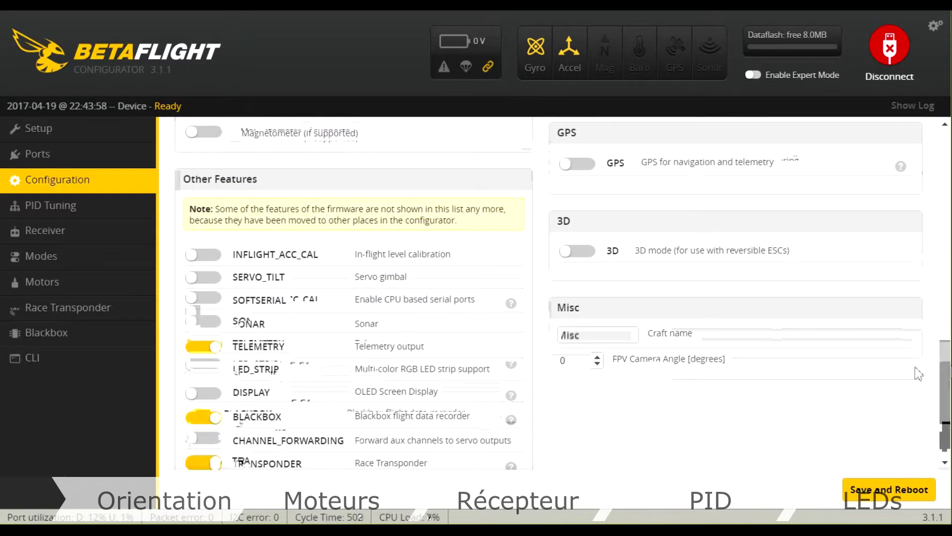
click(214, 351)
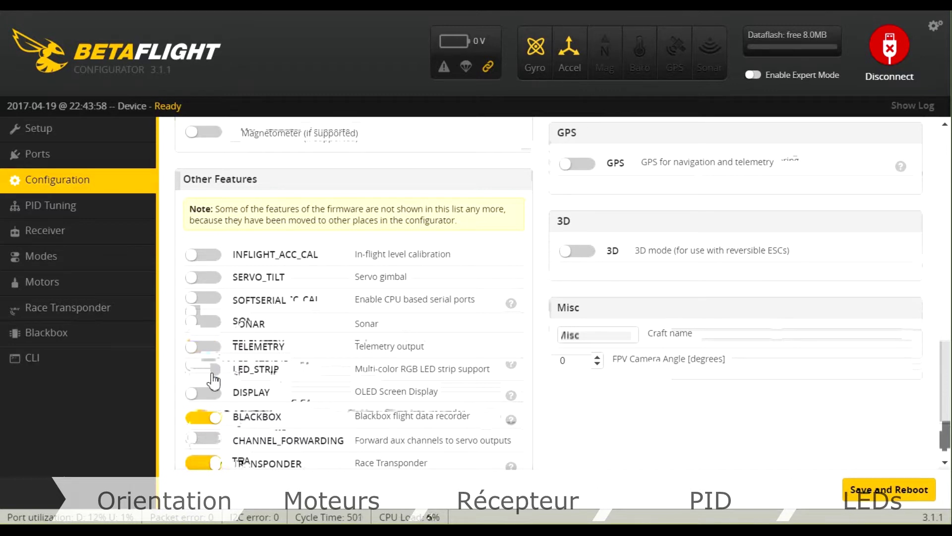
click(213, 372)
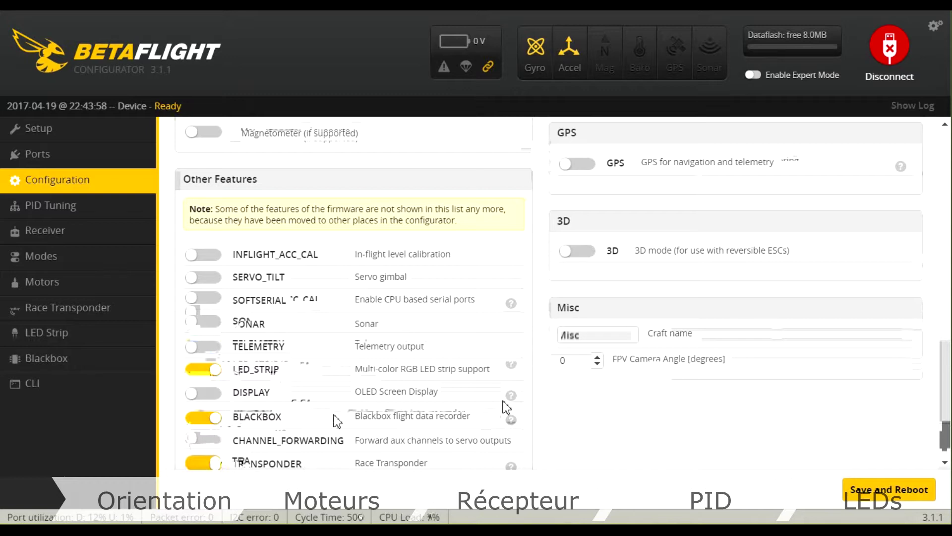
scroll(942, 376, down, 3)
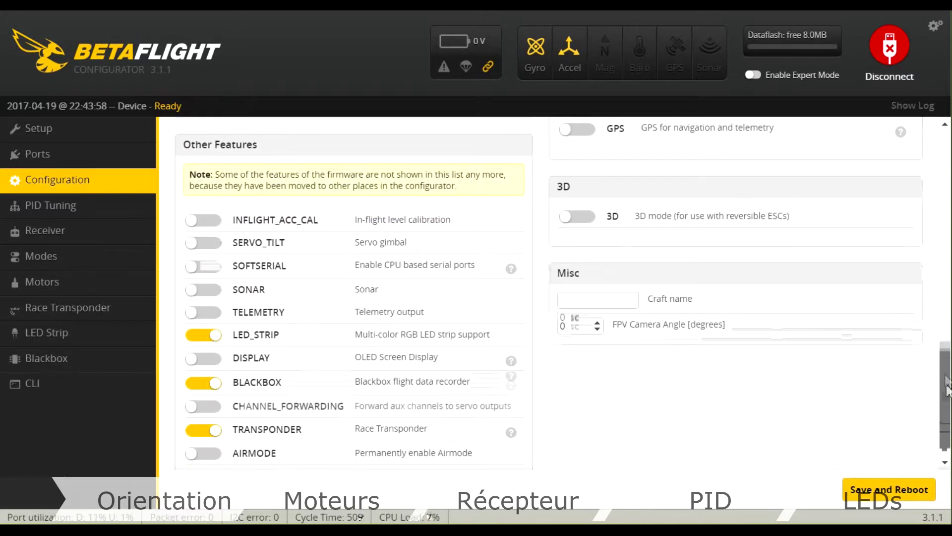
click(209, 341)
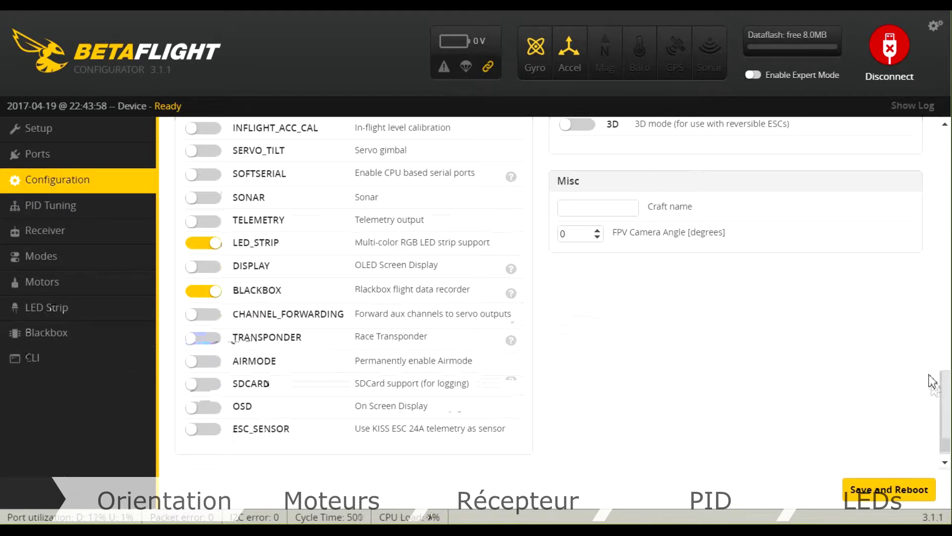
drag(945, 408, 945, 405)
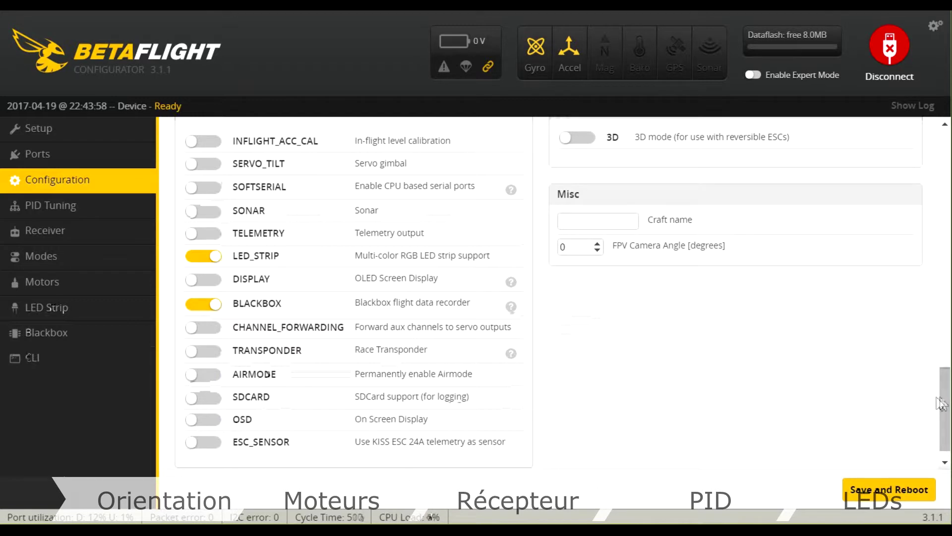
click(874, 495)
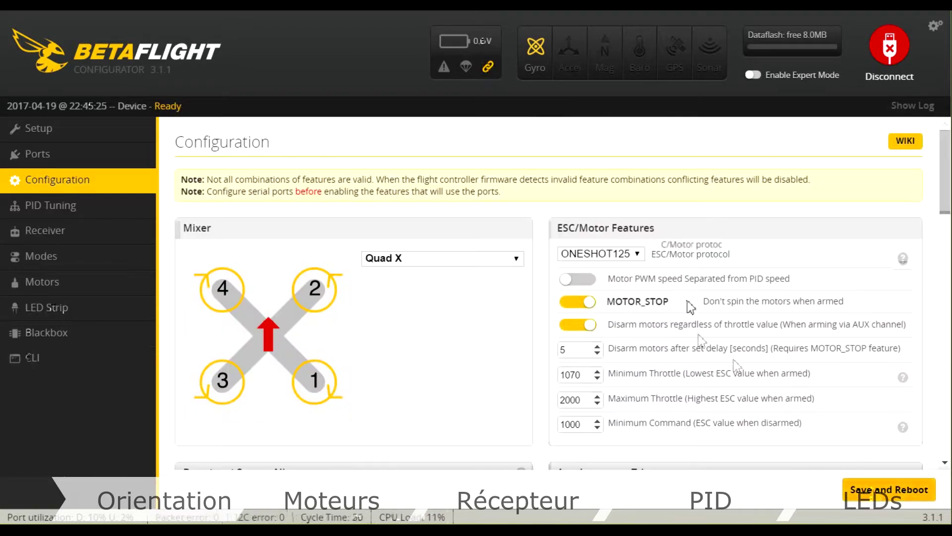
drag(945, 164, 947, 360)
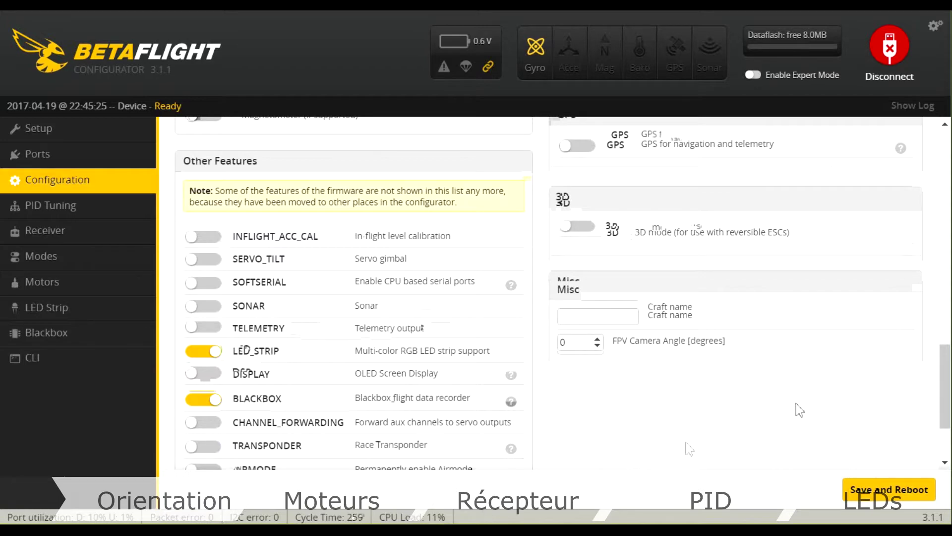
drag(945, 352, 945, 315)
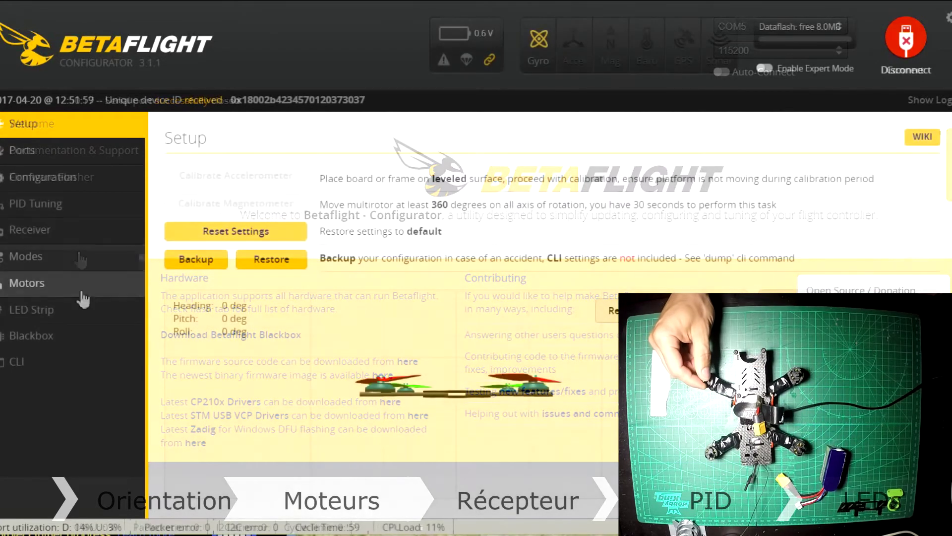
Enable the motor test and run motors 1 to 4 together at about 1056, then return them to 1000.
click(83, 297)
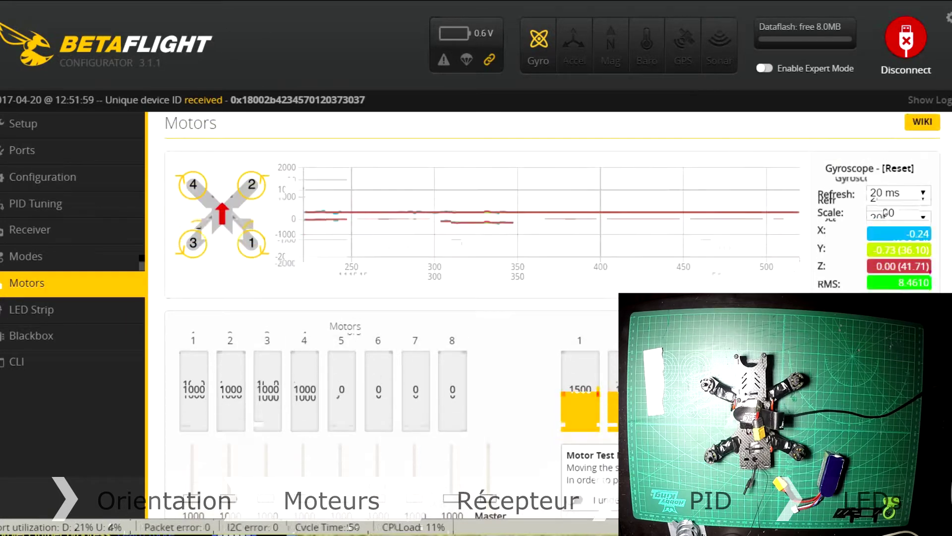
scroll(496, 298, down, 1)
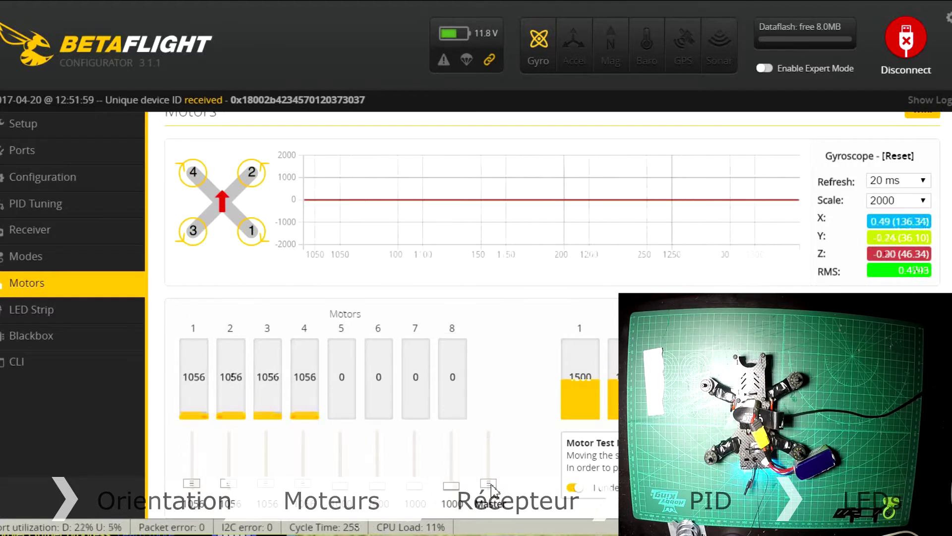
drag(491, 485, 491, 491)
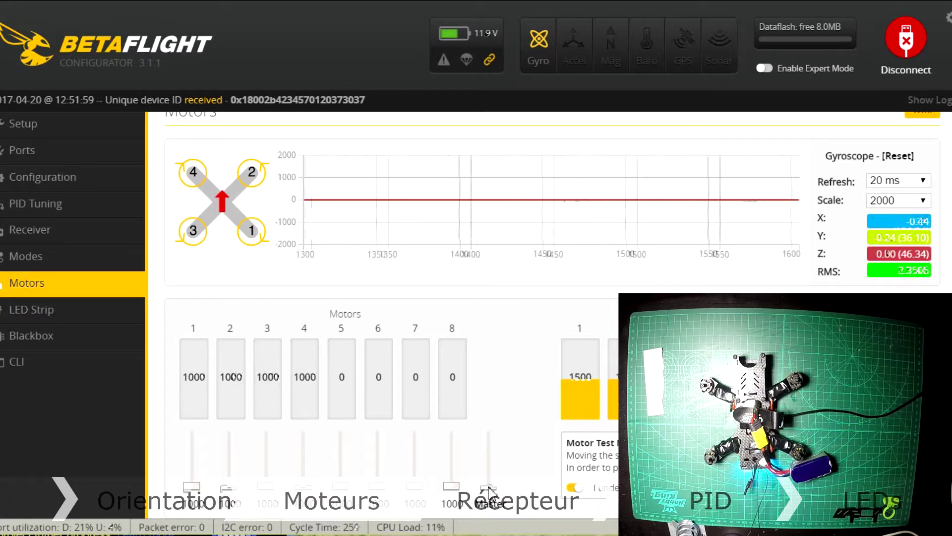
drag(489, 487, 494, 491)
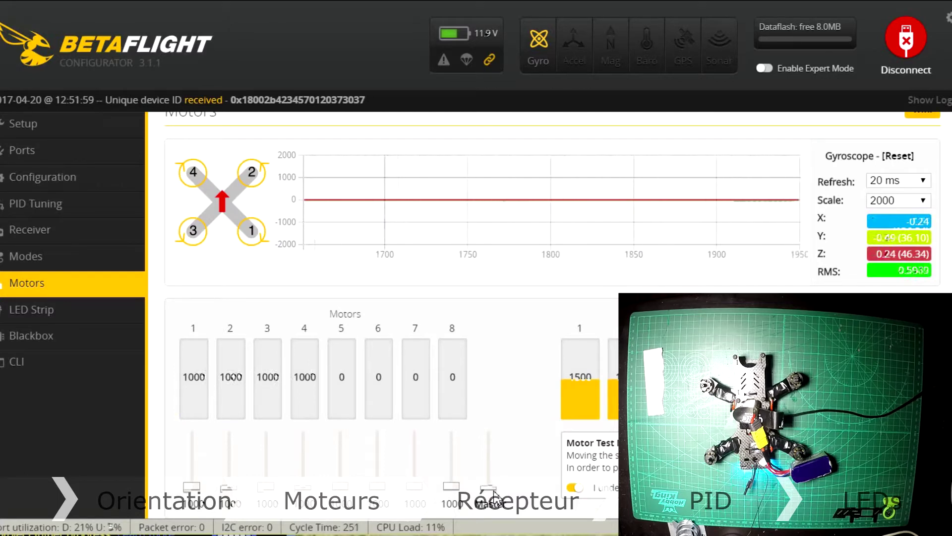
Reopen the configuration settings to check the minimum throttle among the ESC/Motor features.
click(74, 181)
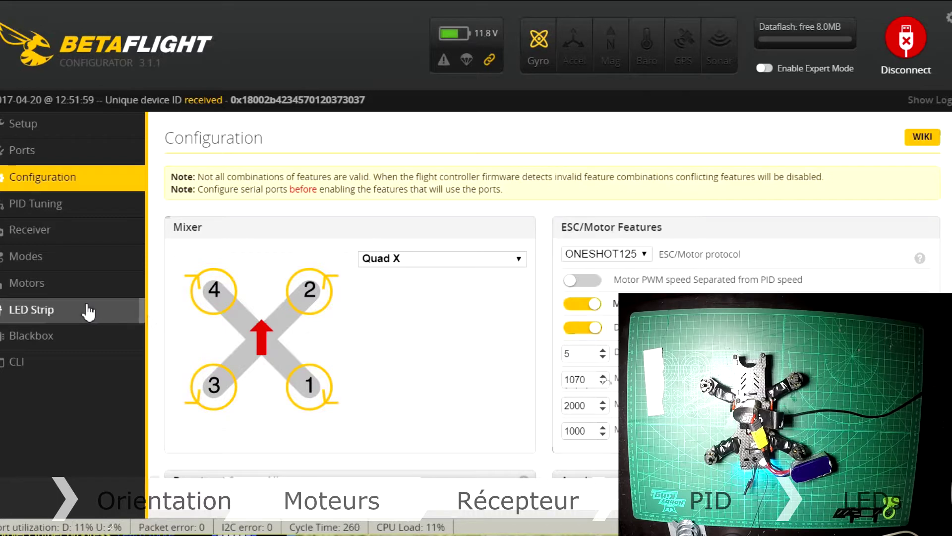
Calibrate the ESC throttle range by moving all motors to 2000 and back to 1000, and test-run them at about 1044.
click(69, 292)
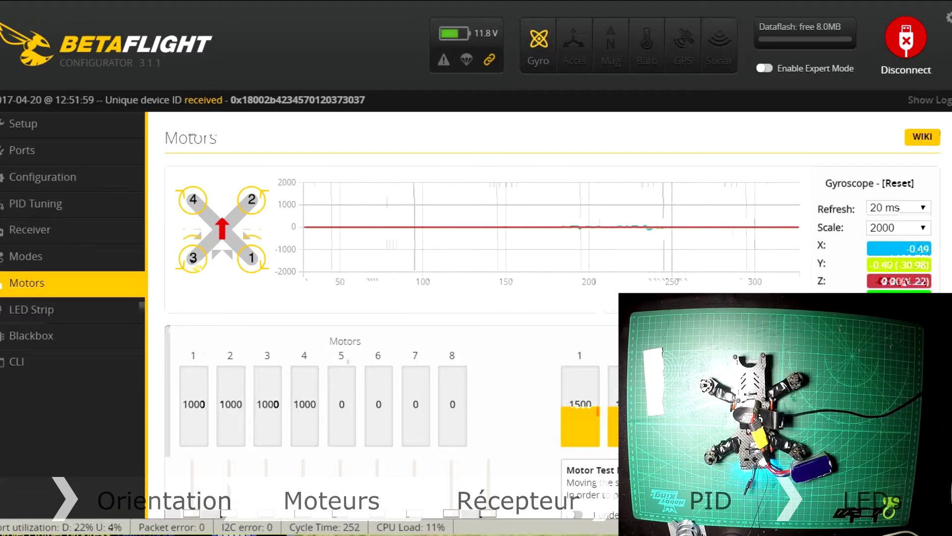
scroll(537, 474, down, 1)
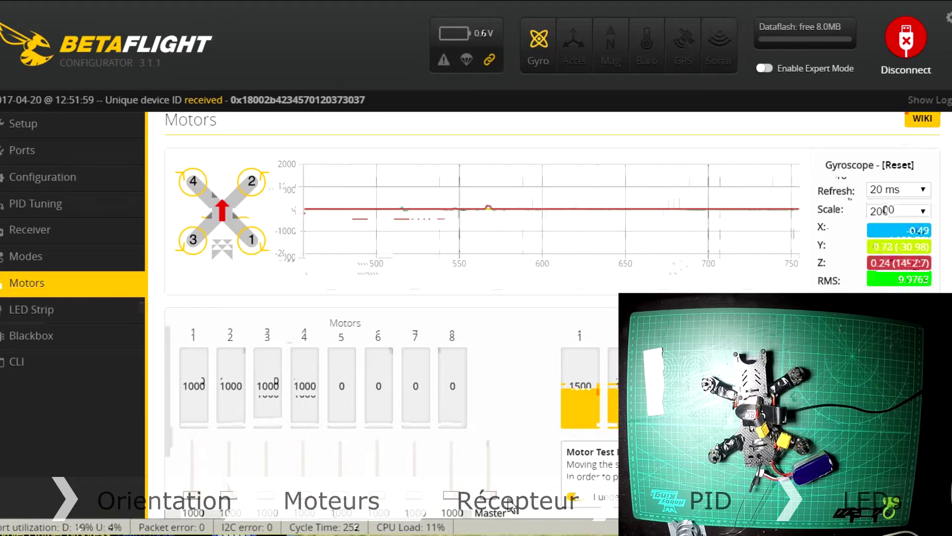
drag(489, 504, 504, 411)
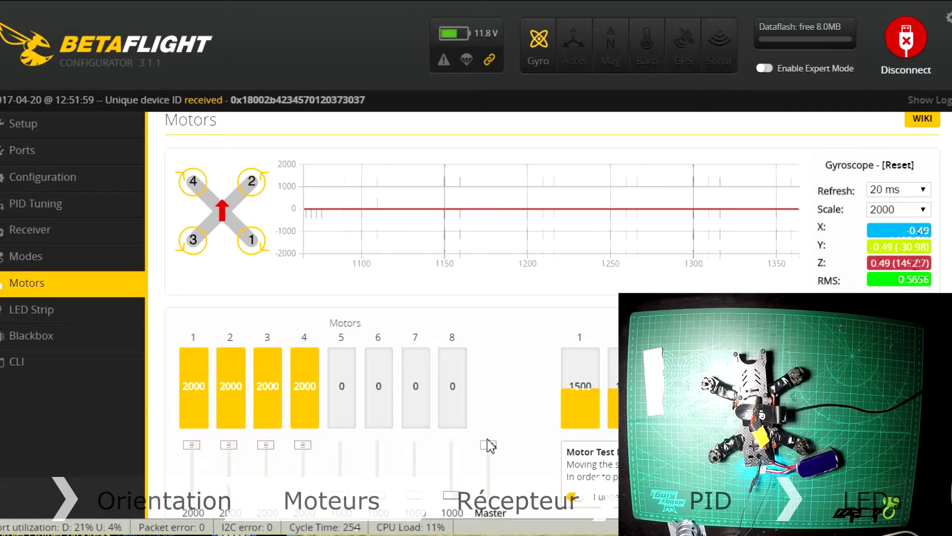
drag(488, 445, 491, 522)
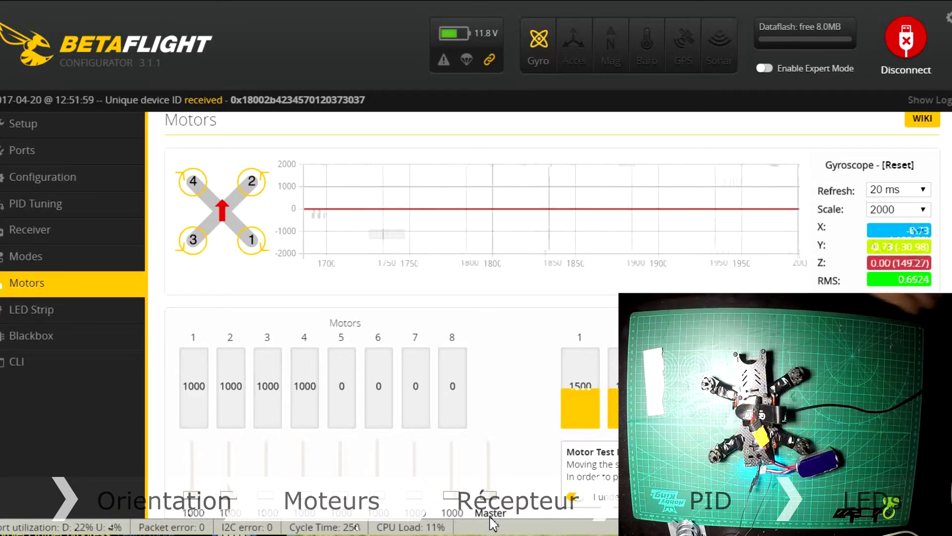
drag(496, 504, 496, 503)
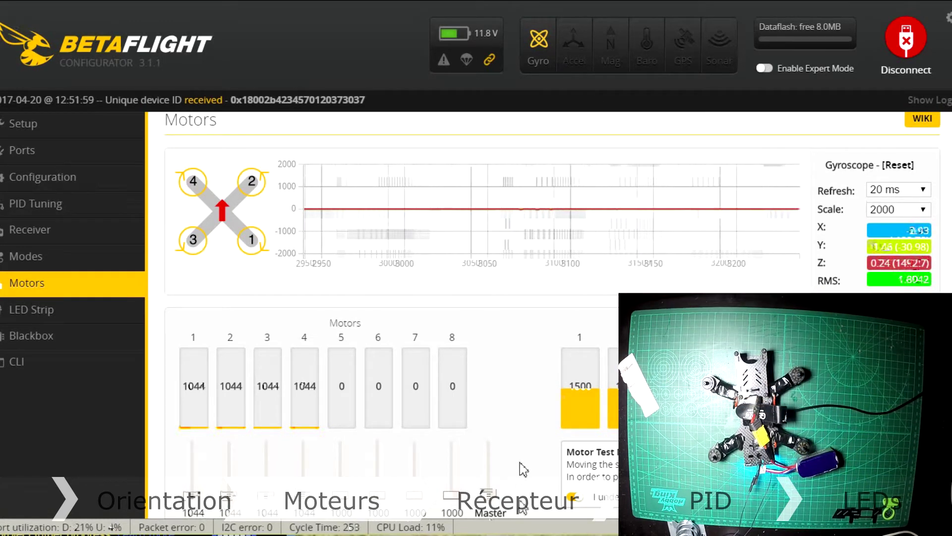
drag(494, 506, 501, 517)
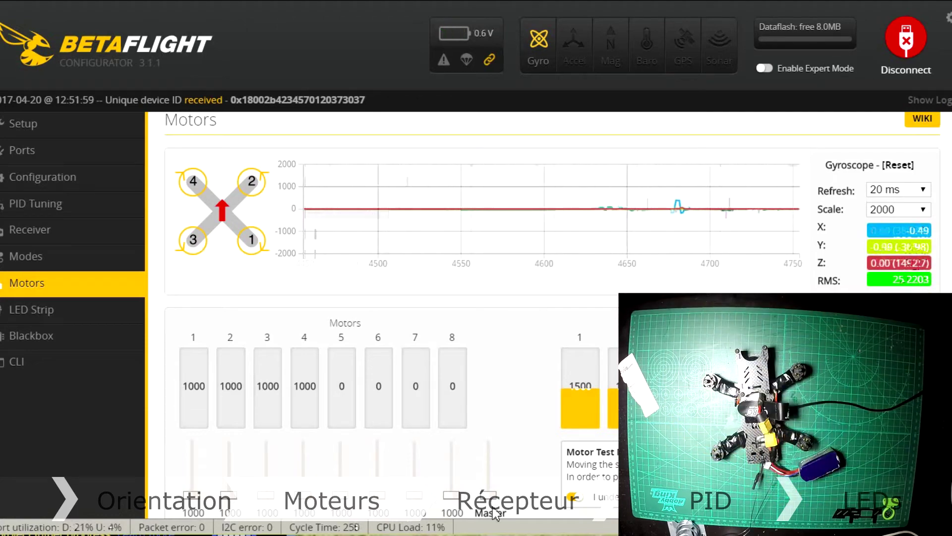
Disconnect the flight controller and switch to BLHeli Configurator.
click(906, 46)
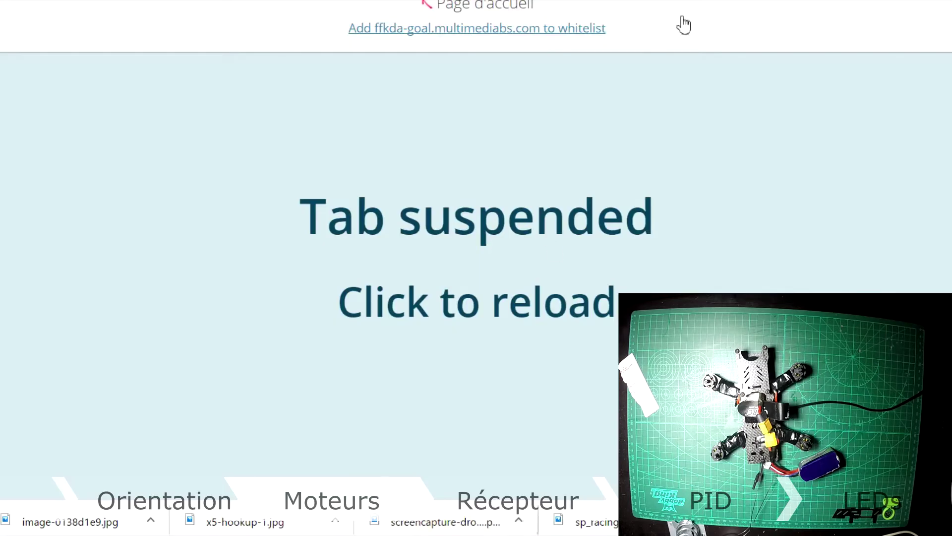
click(553, 251)
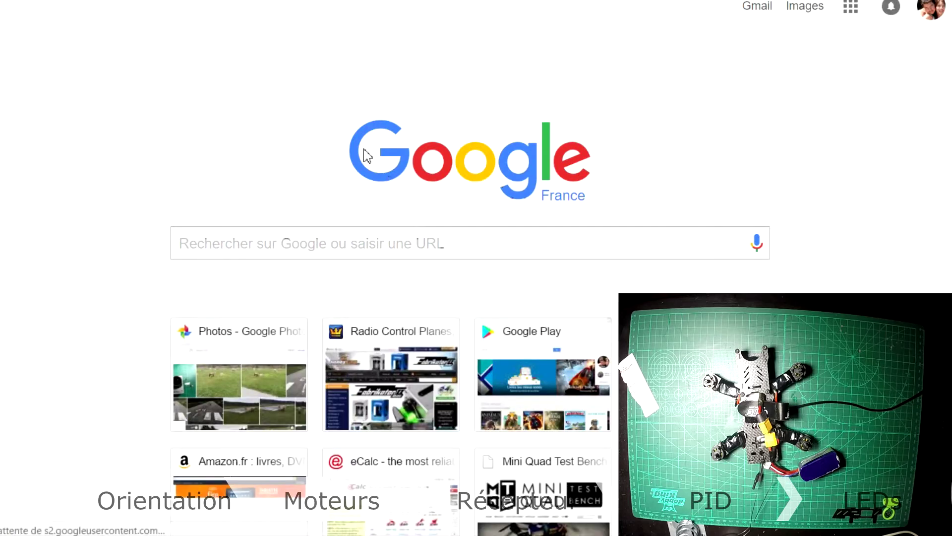
click(96, 2)
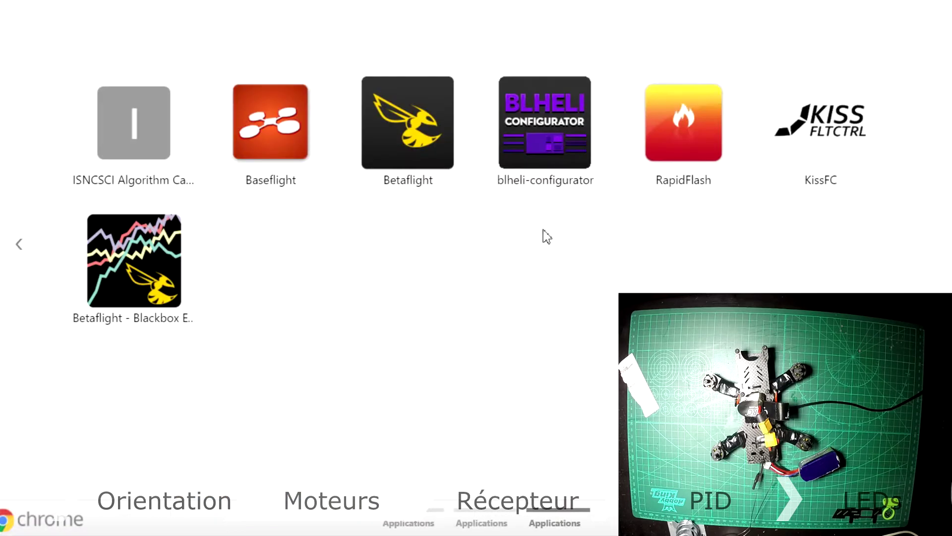
click(555, 165)
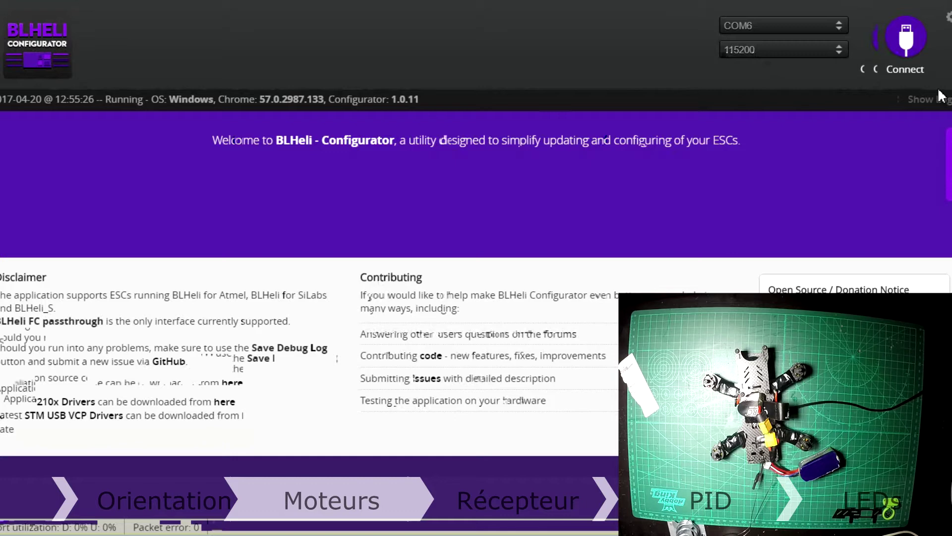
Connect to the flight controller on COM6 at 115200 baud and read the setup of all ESCs.
click(917, 58)
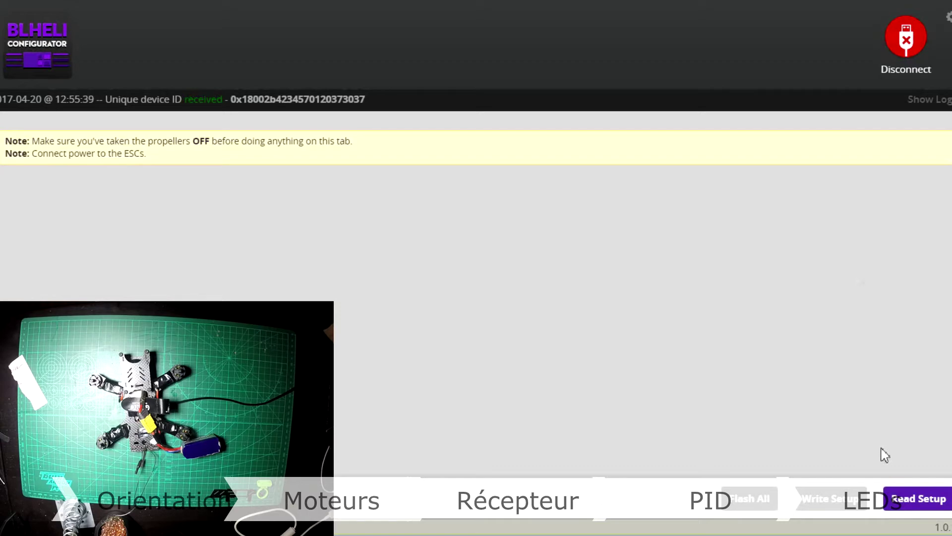
click(914, 500)
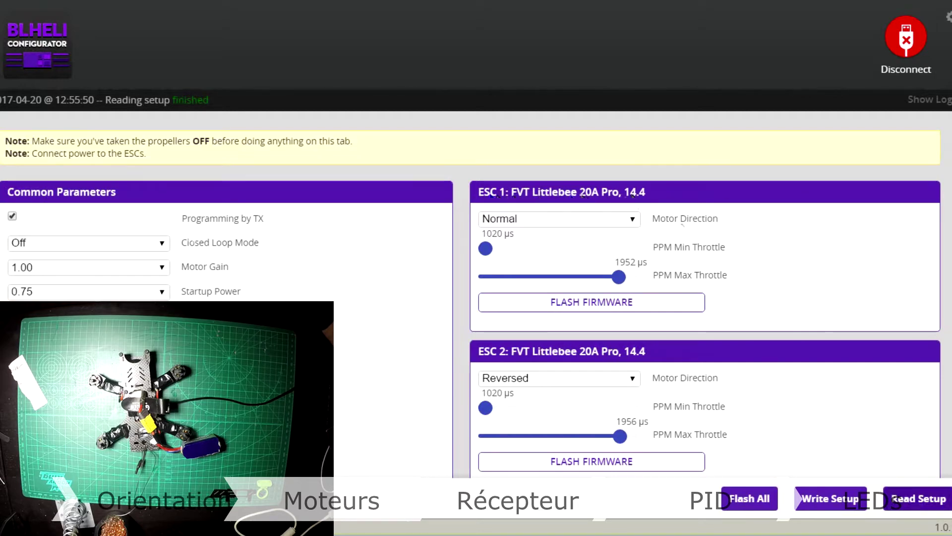
scroll(683, 224, down, 5)
scroll(633, 371, up, 5)
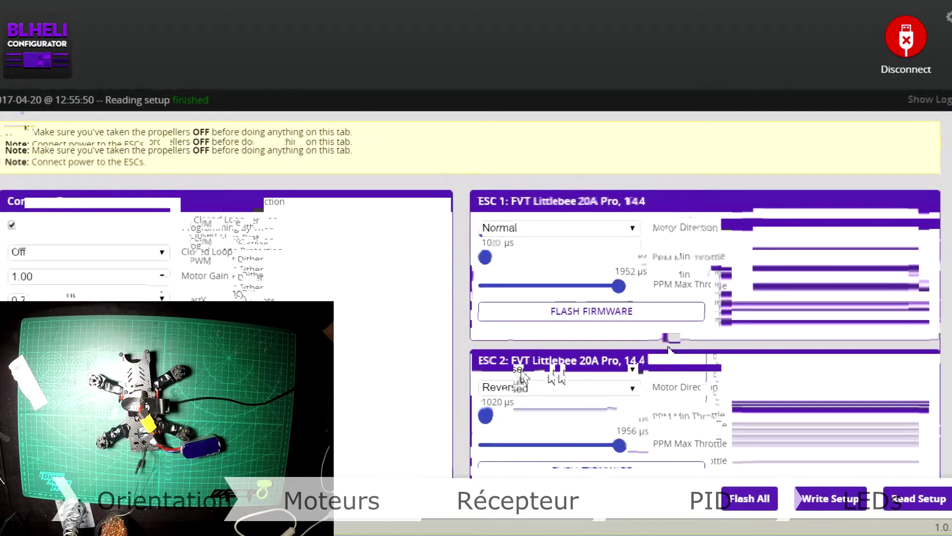
Set the motor direction to Reversed for ESCs 1 and 4 and Normal for ESCs 2 and 3, and write the setup.
click(633, 219)
click(610, 239)
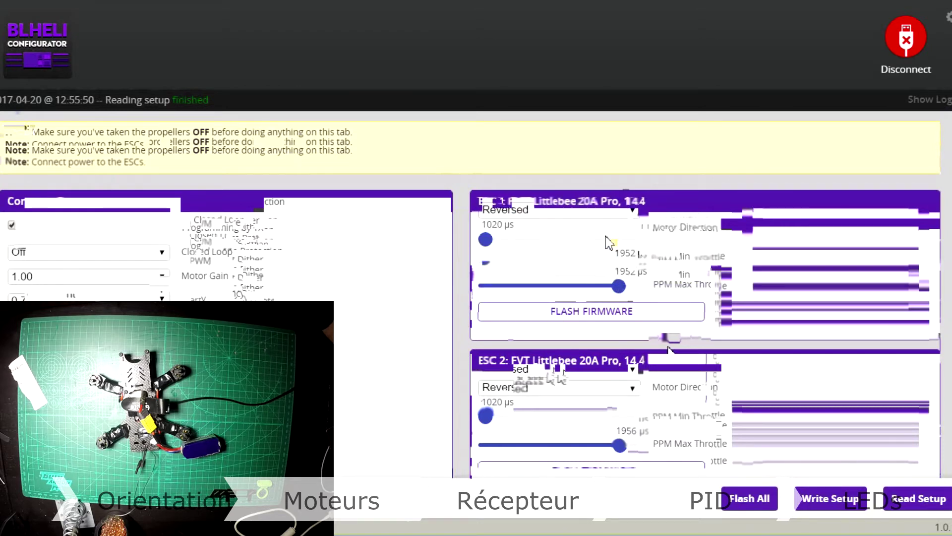
click(612, 370)
click(611, 382)
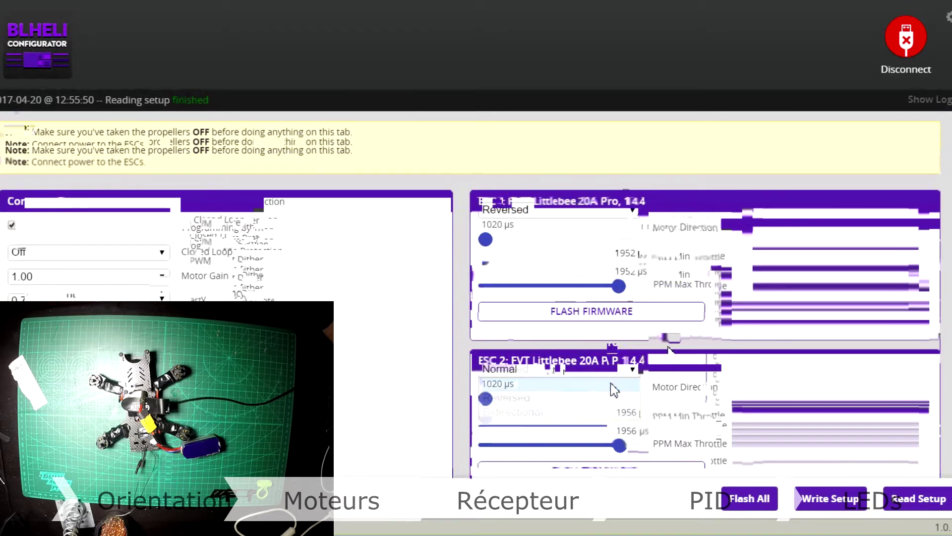
scroll(664, 354, down, 5)
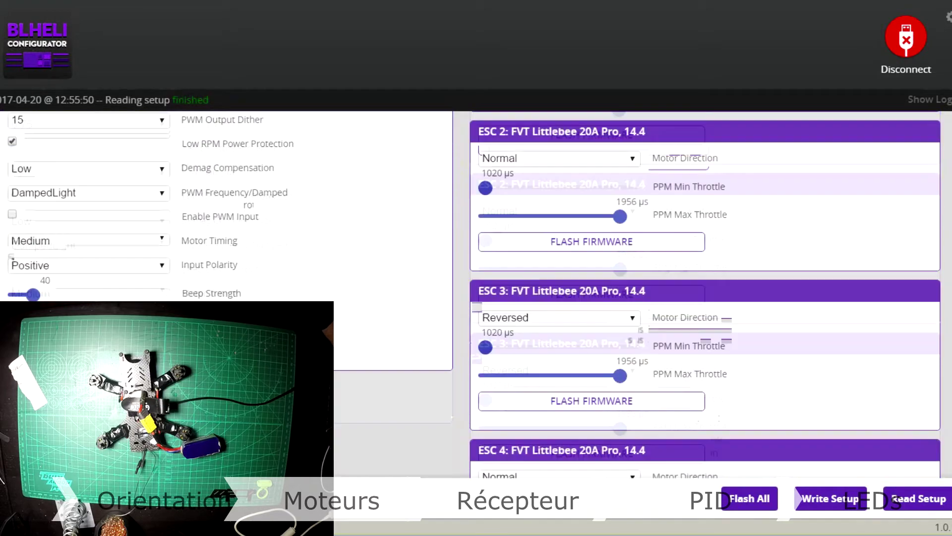
click(631, 273)
click(622, 288)
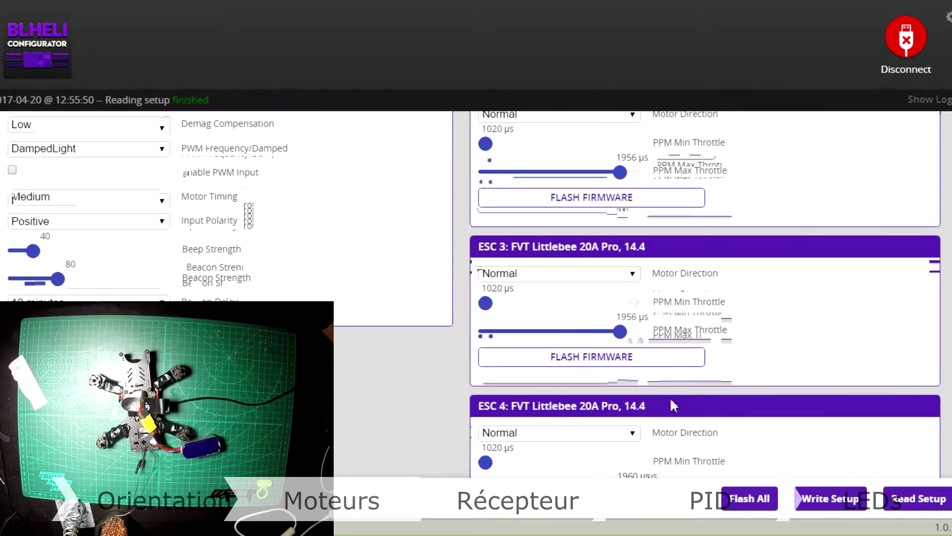
click(621, 435)
click(612, 456)
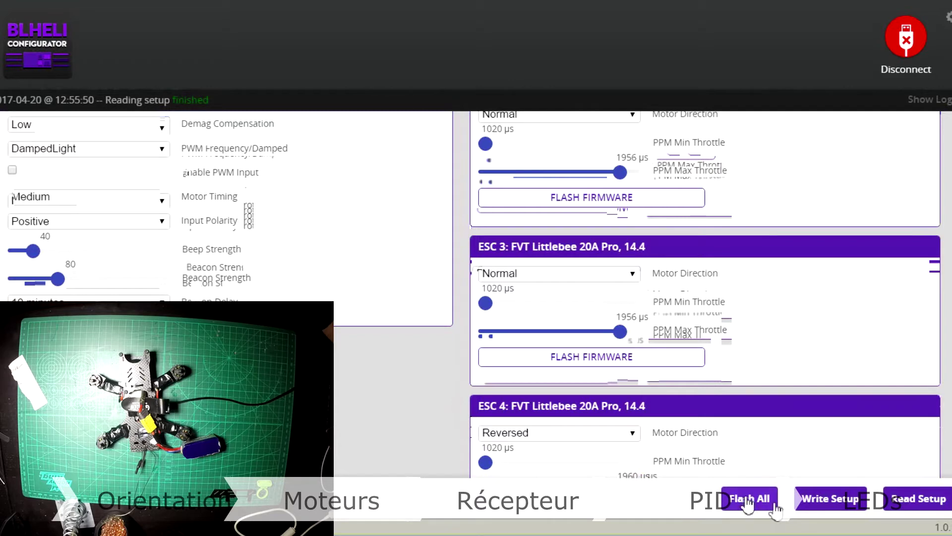
click(818, 500)
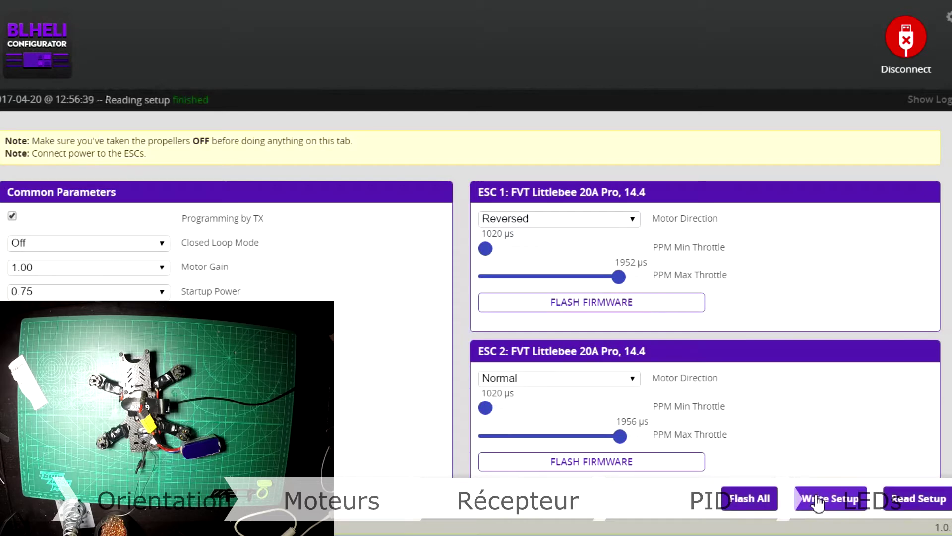
click(763, 500)
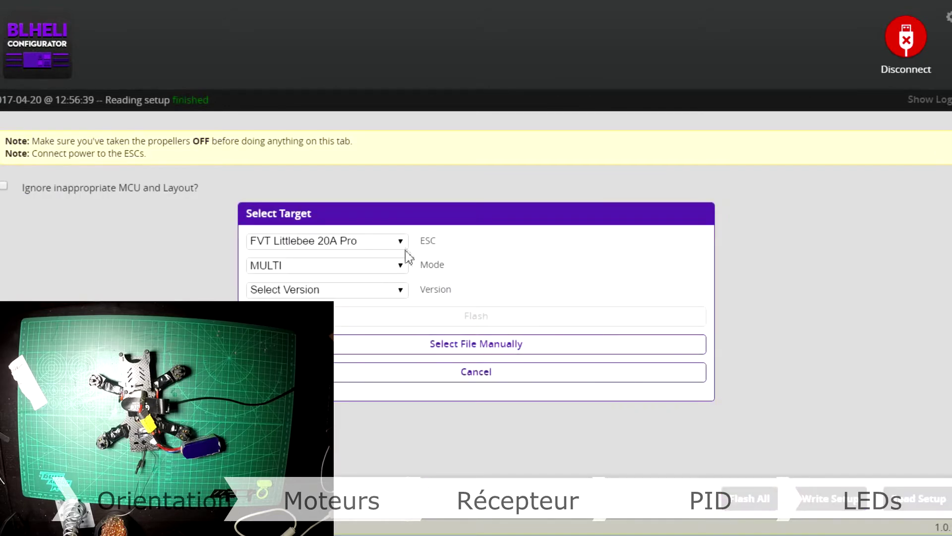
click(403, 265)
click(402, 269)
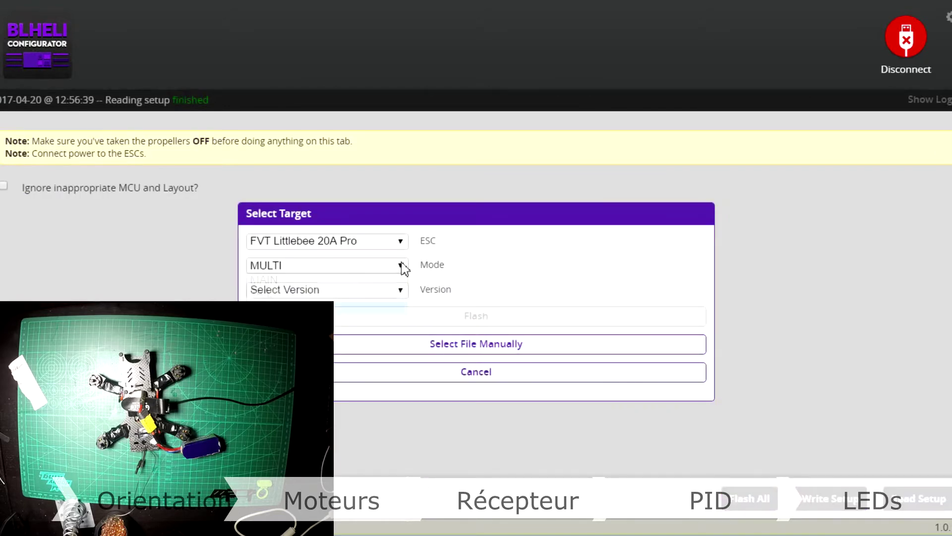
click(400, 292)
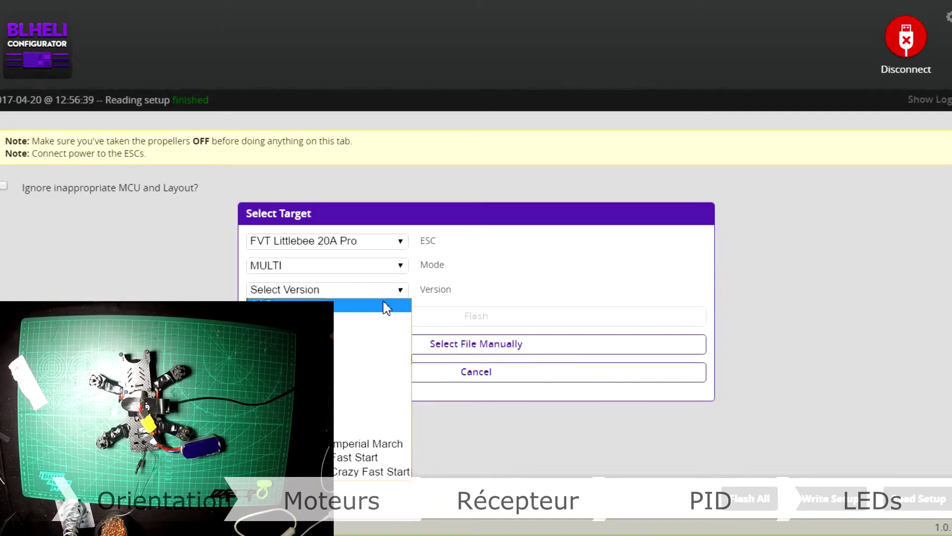
click(498, 294)
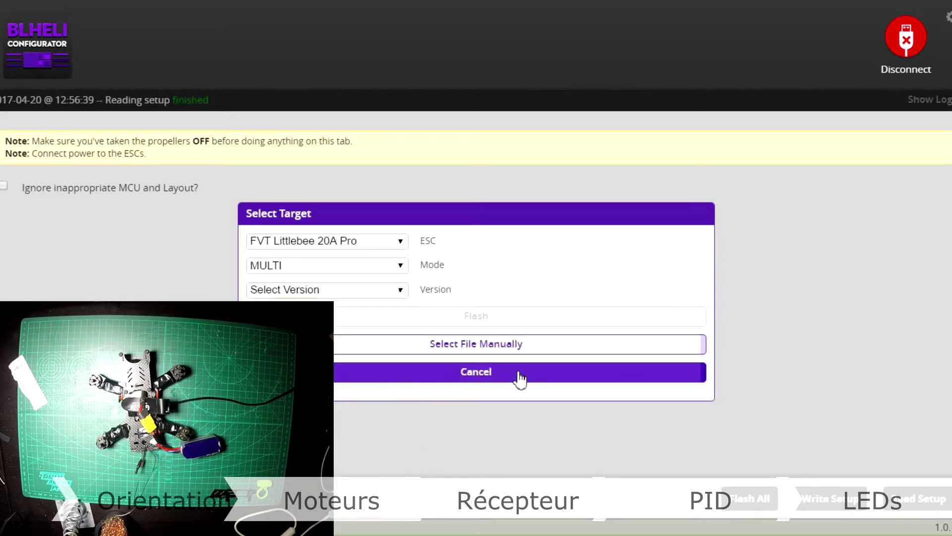
click(519, 379)
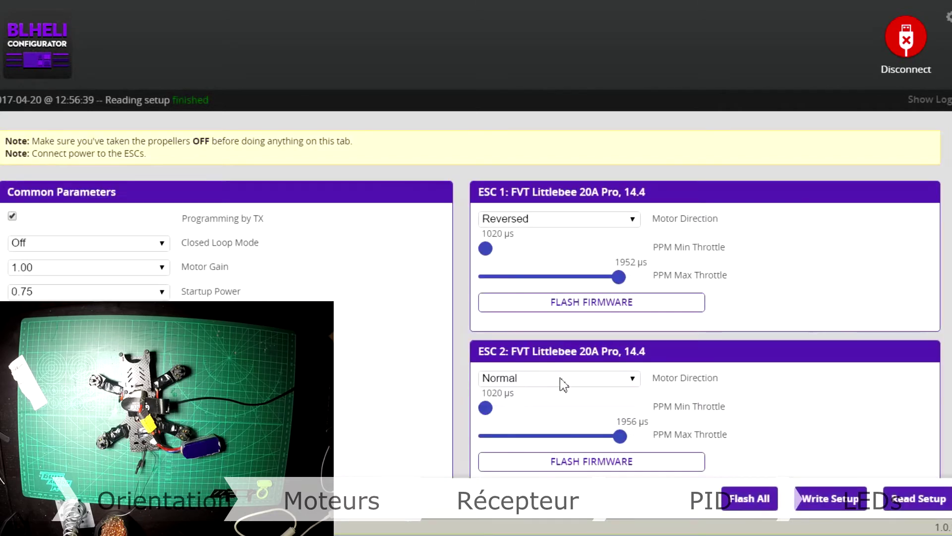
Flash all ESCs with version 14.85 MultiShot Imperial March for the FVT Littlebee 20A Pro in MULTI mode, and disconnect.
click(749, 498)
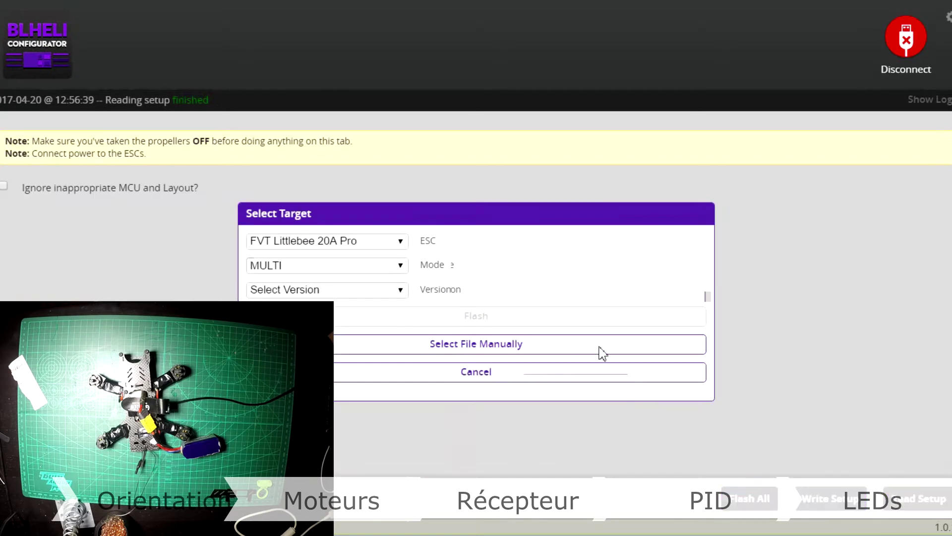
click(397, 291)
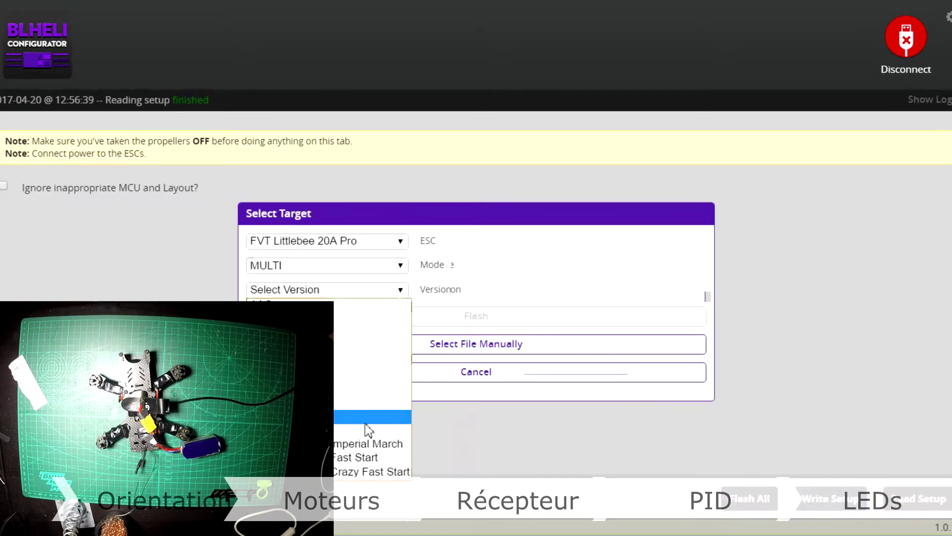
click(369, 449)
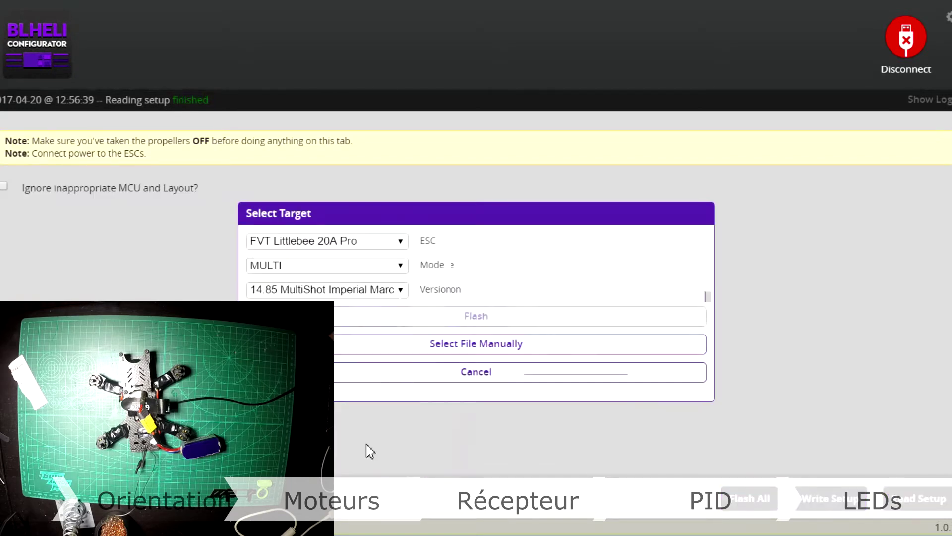
click(482, 325)
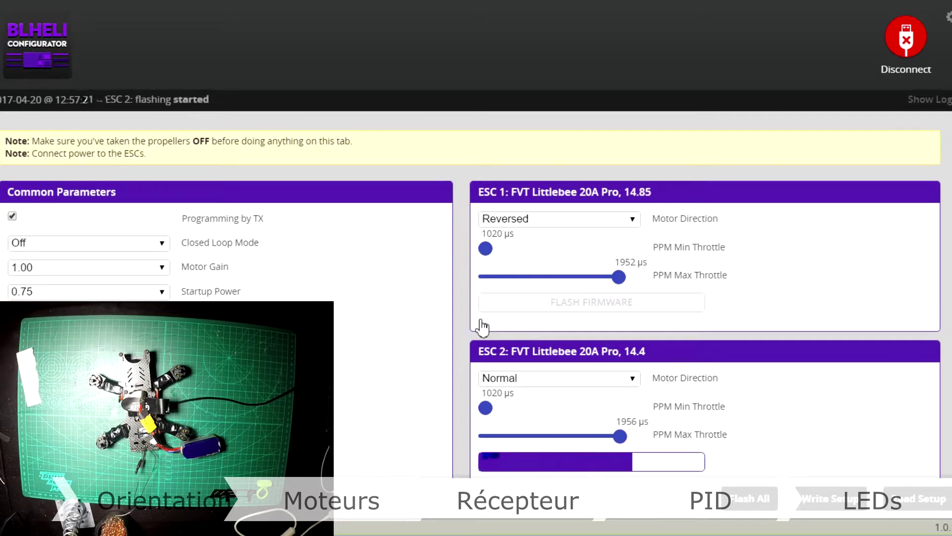
scroll(683, 353, down, 5)
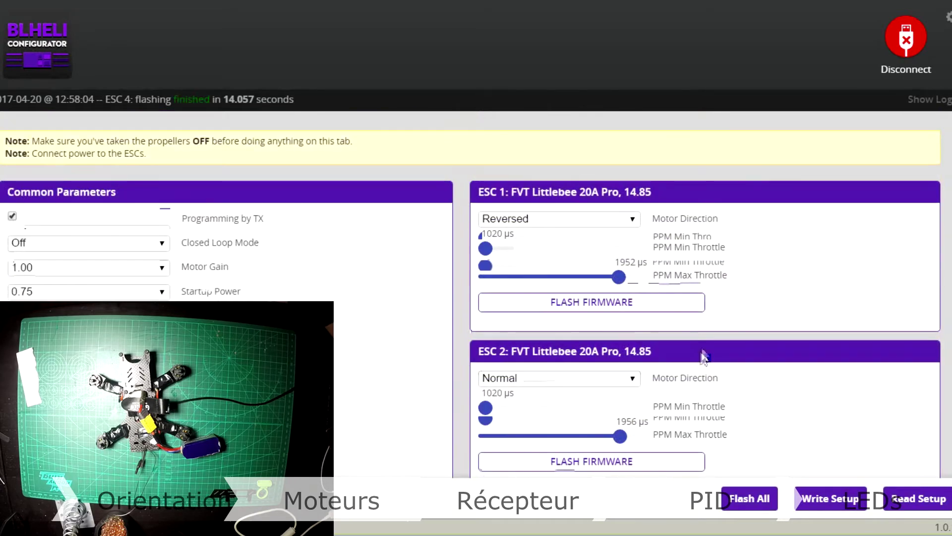
click(908, 47)
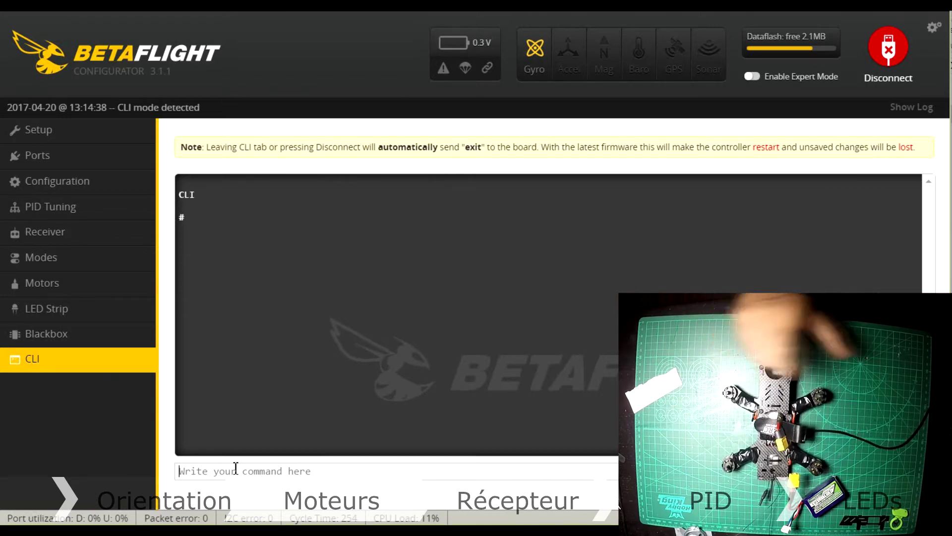
In the Betaflight command line, run "set yaw_motor_direction = -1" and save the change.
right_click(226, 470)
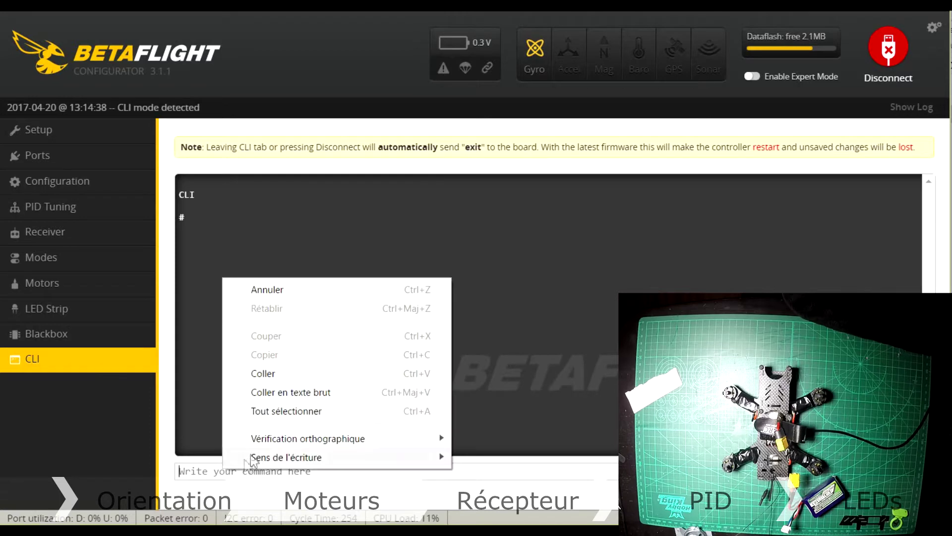
click(214, 472)
text(set v)
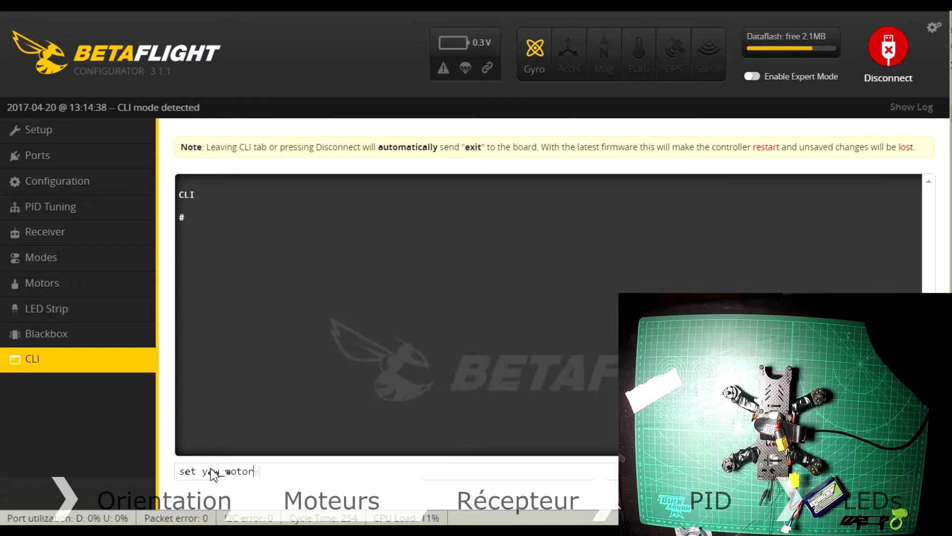
text(aw_motor_direction = -1)
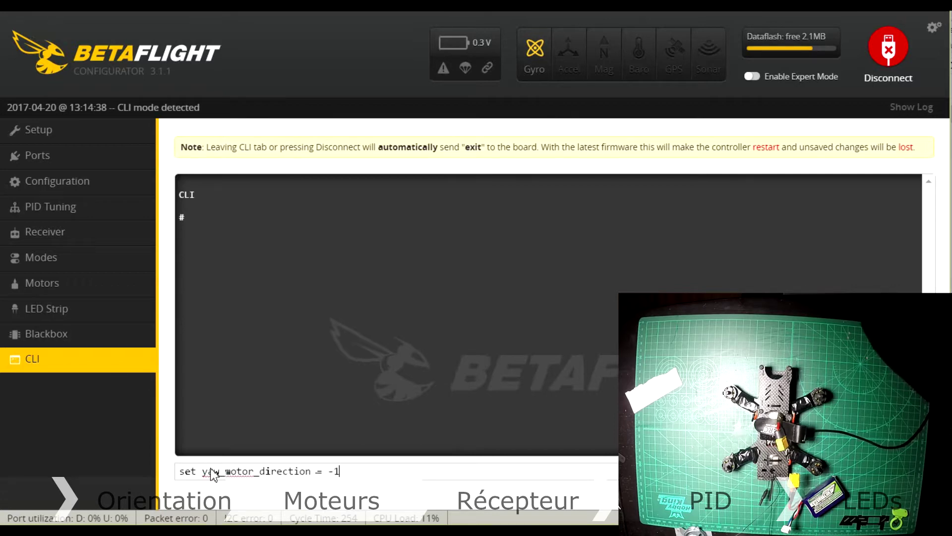
key(Return)
text(save)
key(Return)
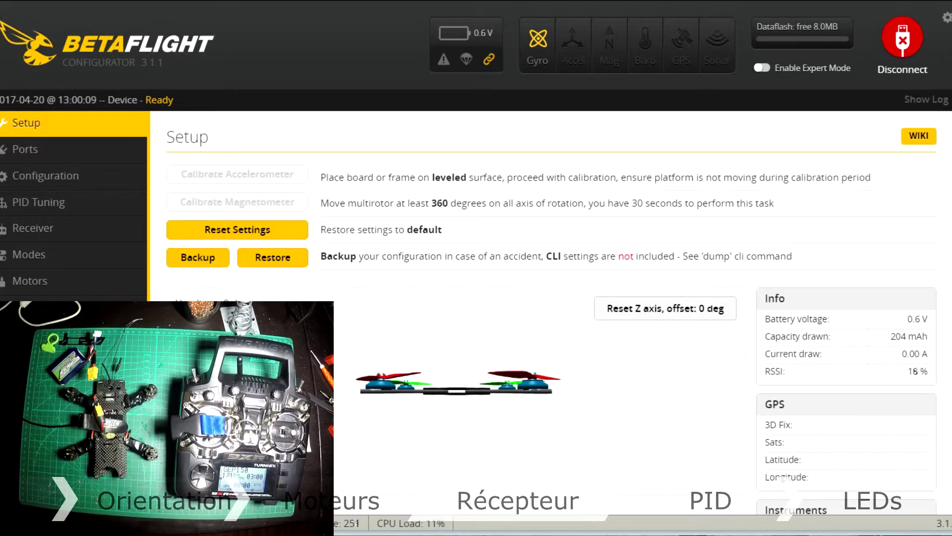
Set the receiver's channel map to the JR / Spektrum / Graupner preset and save the receiver settings.
click(47, 237)
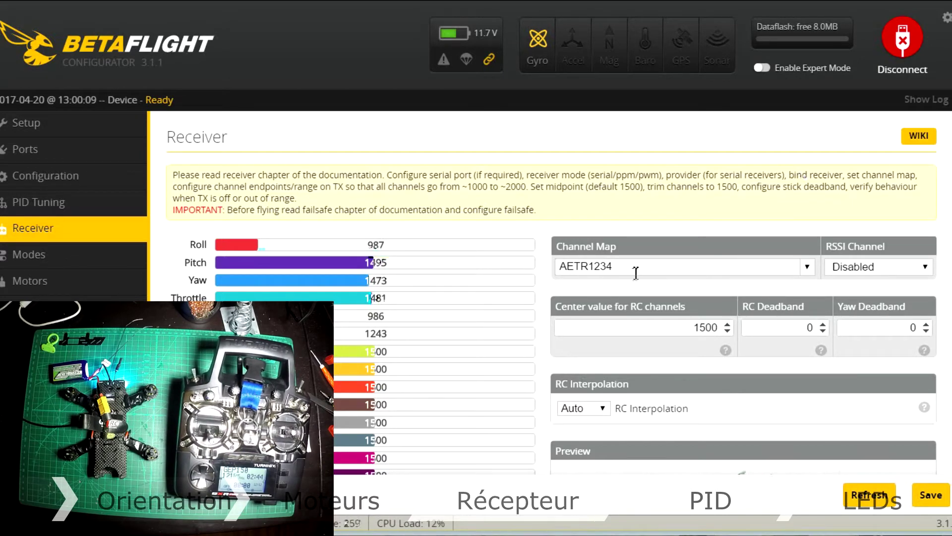
click(806, 271)
click(806, 270)
click(806, 270)
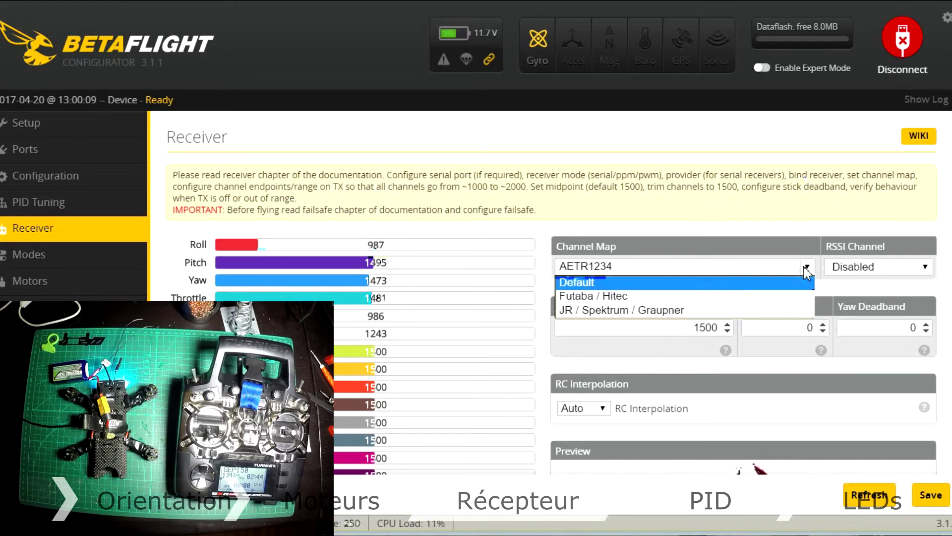
click(701, 313)
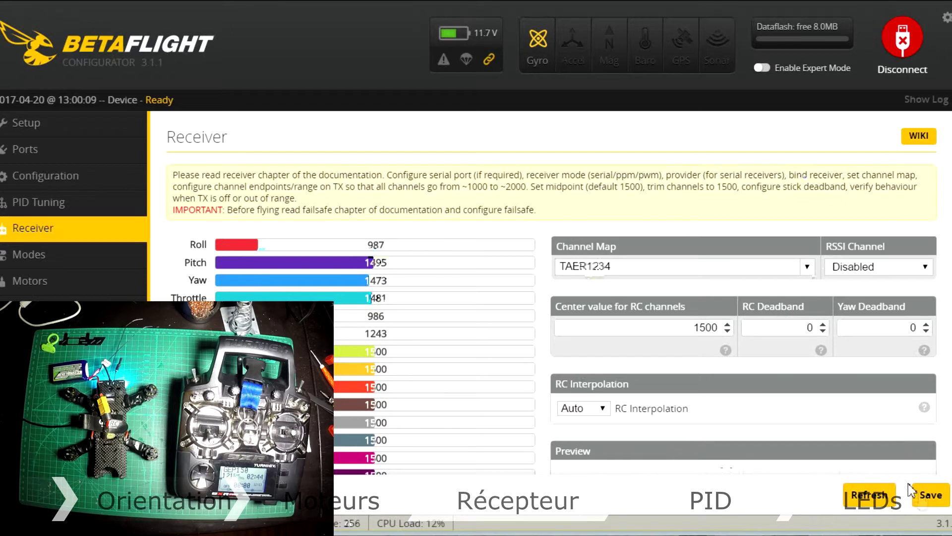
click(931, 498)
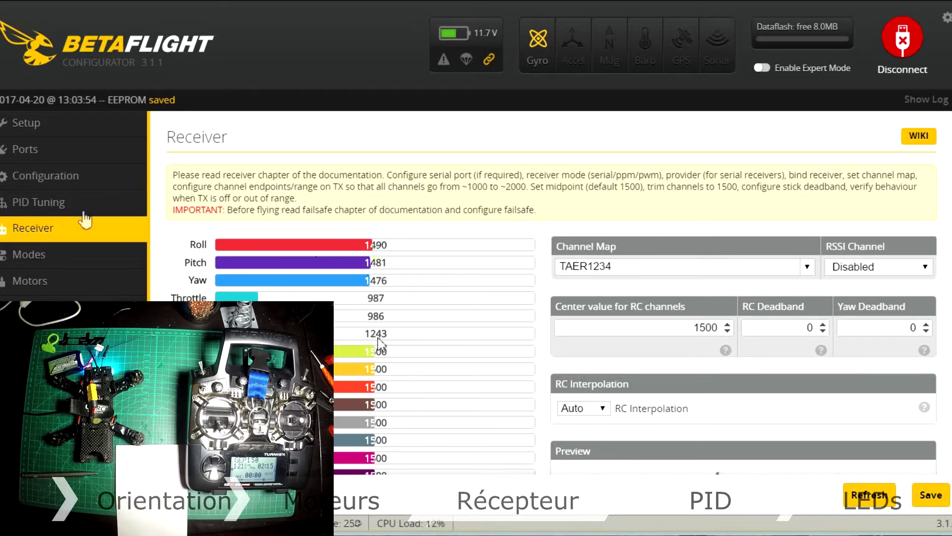
In the command line, run "rxrange 0 990 2010" and "rxrange 1 986 1995".
click(67, 365)
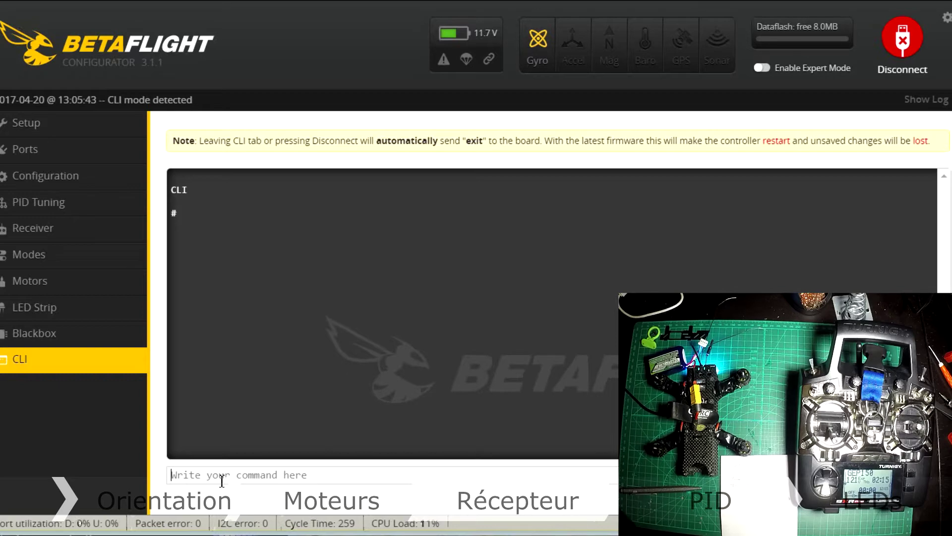
text(rxrange 0 990 2010)
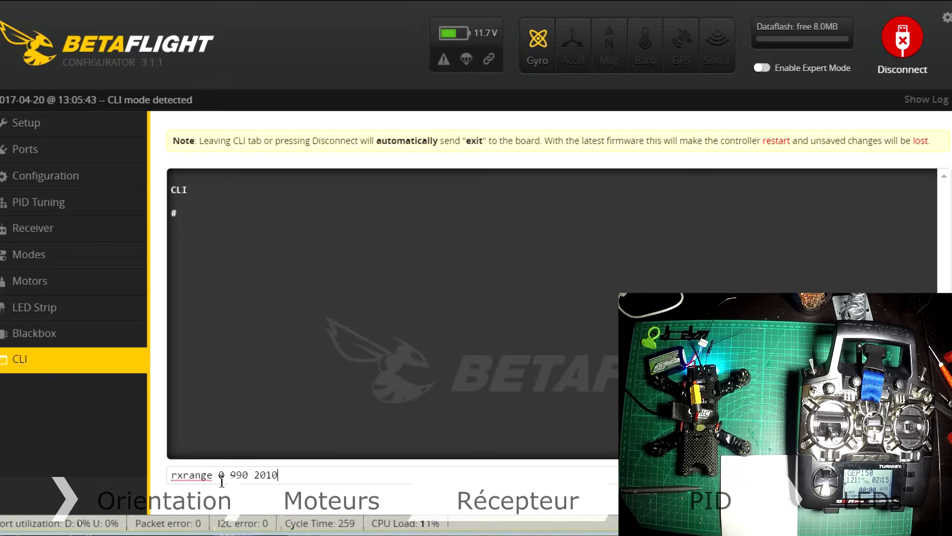
key(Return)
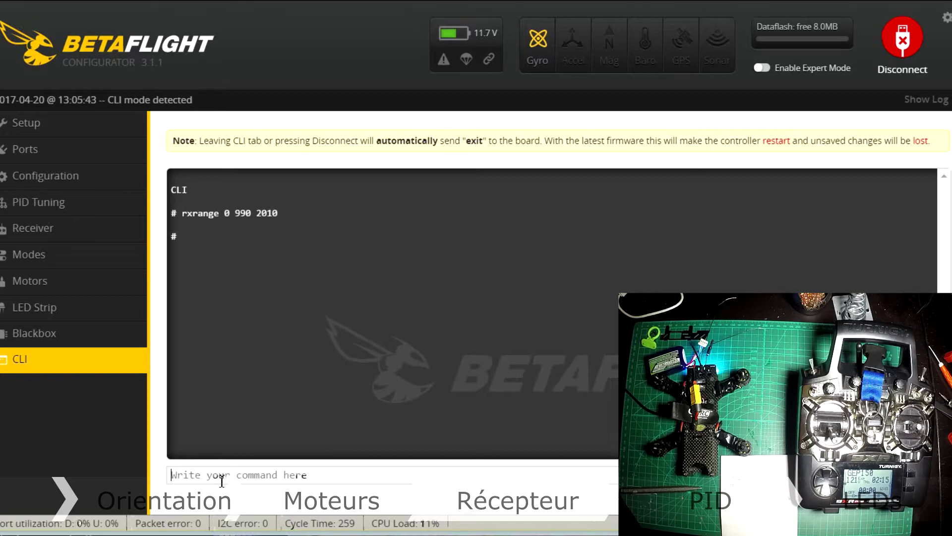
text(rxrange 1 986 1995)
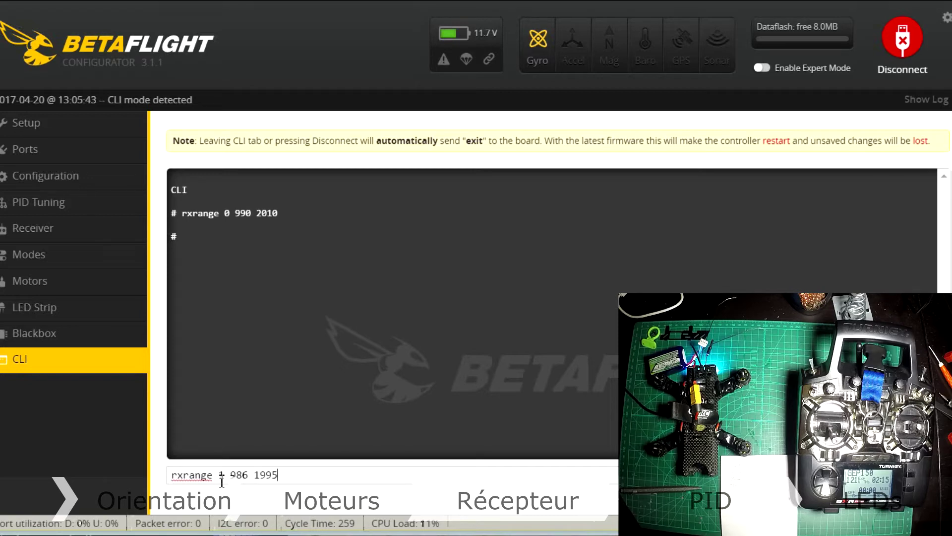
key(Return)
Run "rxrange 2 986 1984" and "rxrange 3 987 2011", then save the ranges and check the receiver channels.
text(r)
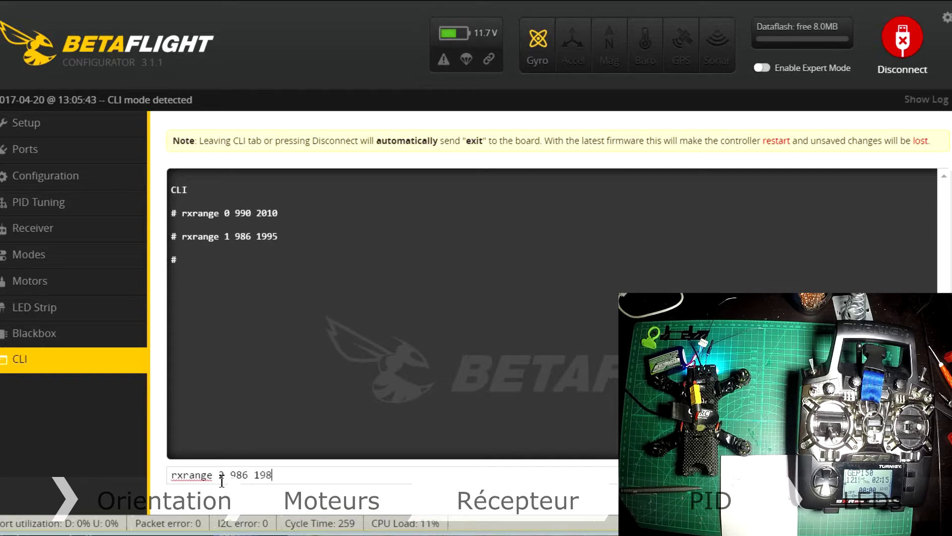
key(Return)
text(r)
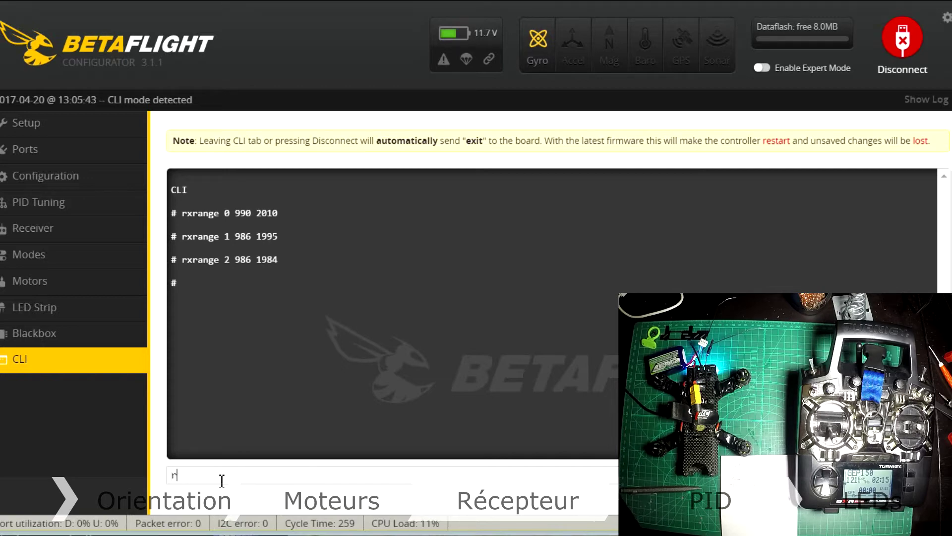
text(xrange 3 987 2011)
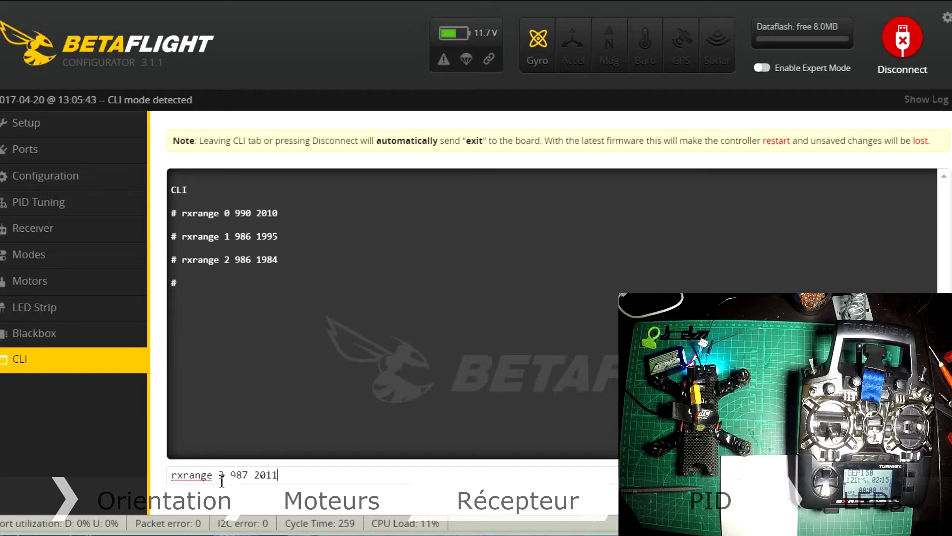
key(Return)
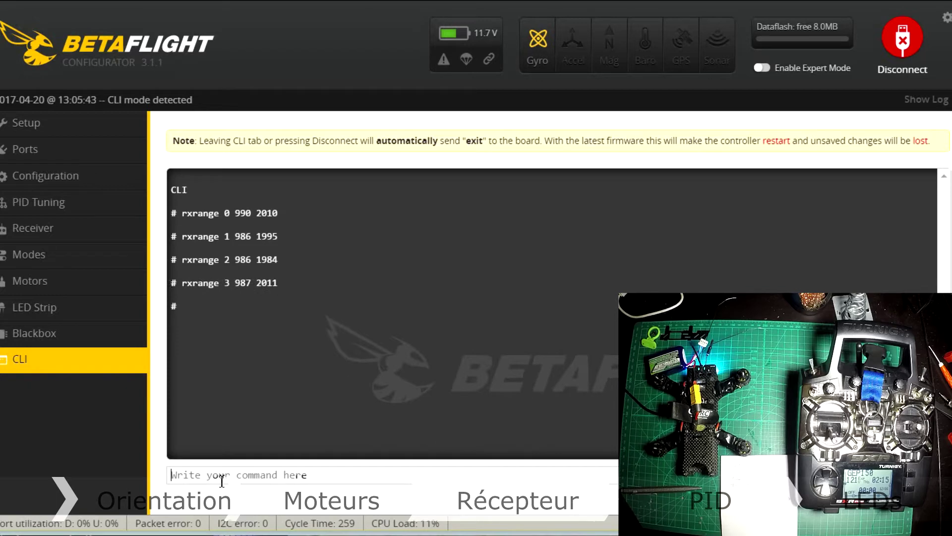
text(save)
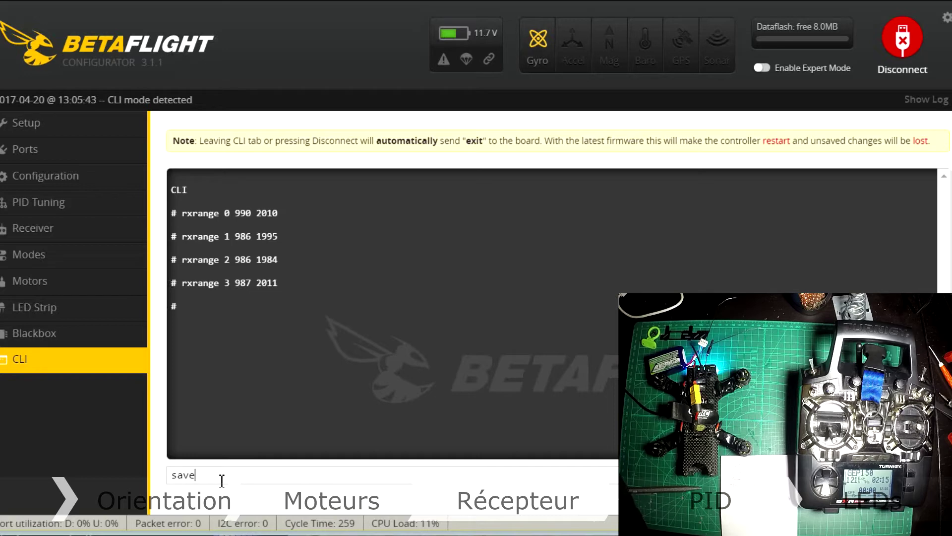
key(Return)
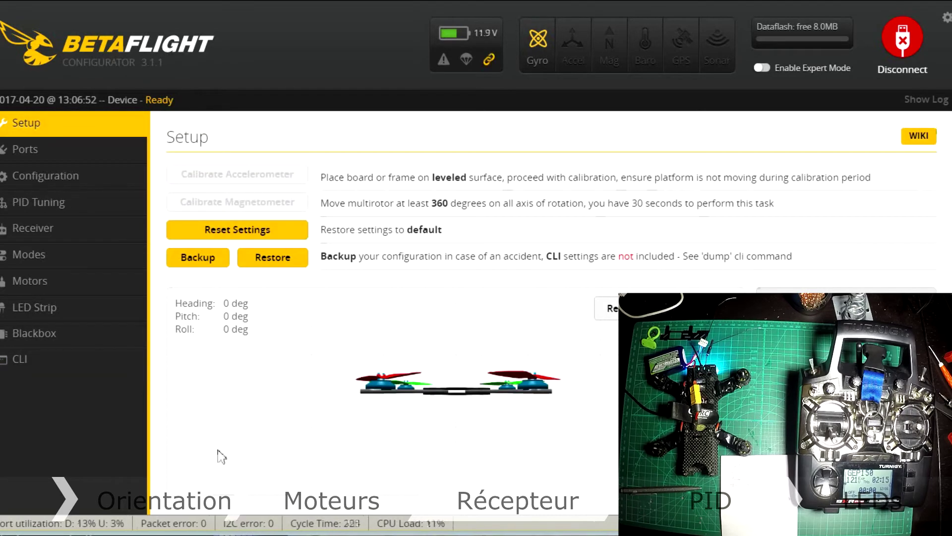
click(62, 233)
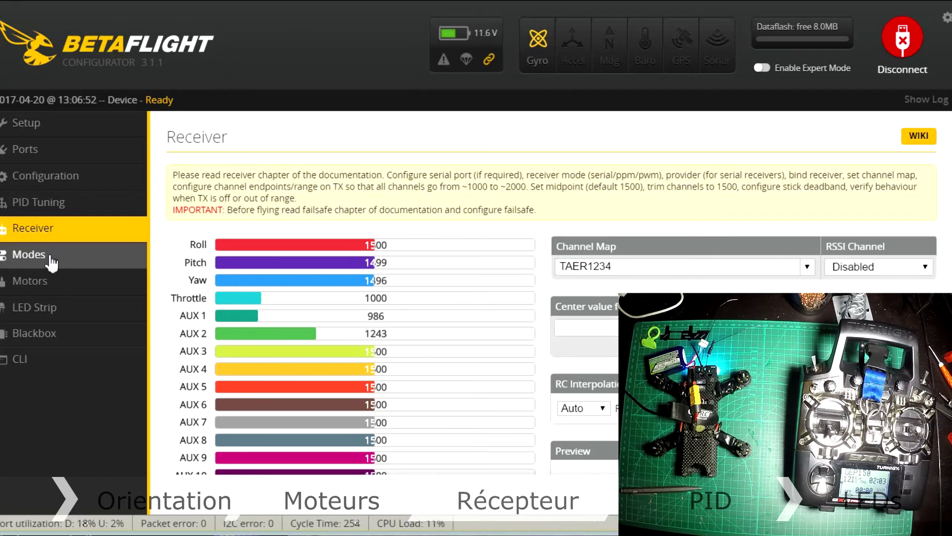
Add an ARM mode range of 1575 to 1975 on AUX 2 and an AIR MODE range of 1650 to 1875 on AUX 1.
click(52, 263)
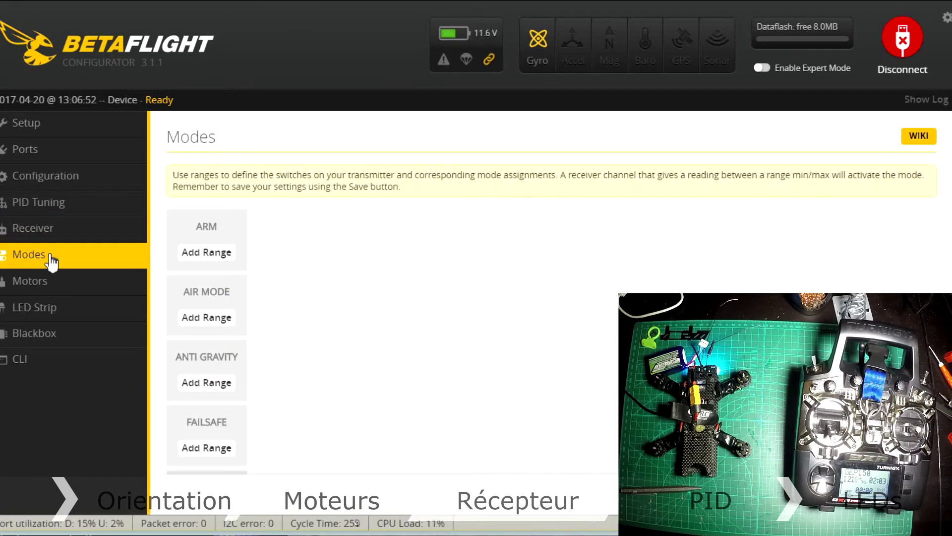
click(220, 253)
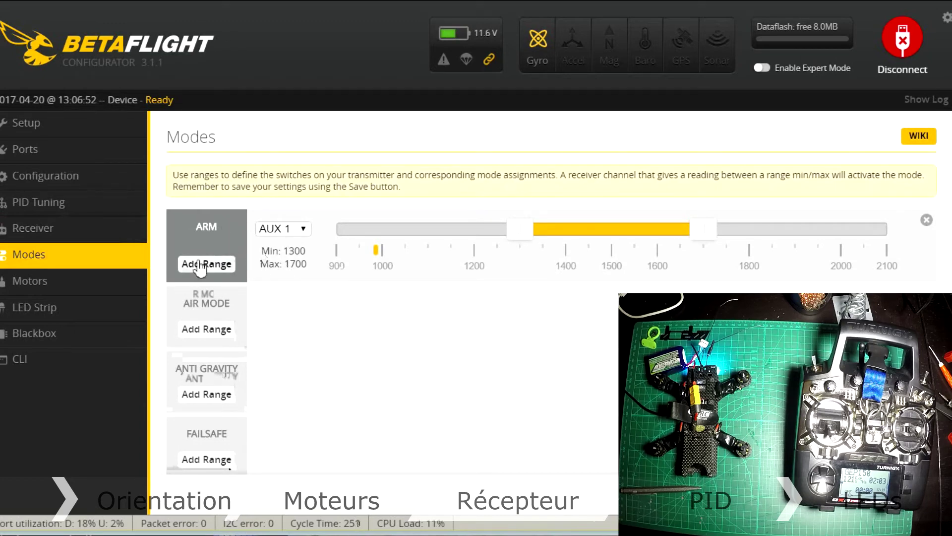
click(302, 229)
click(308, 258)
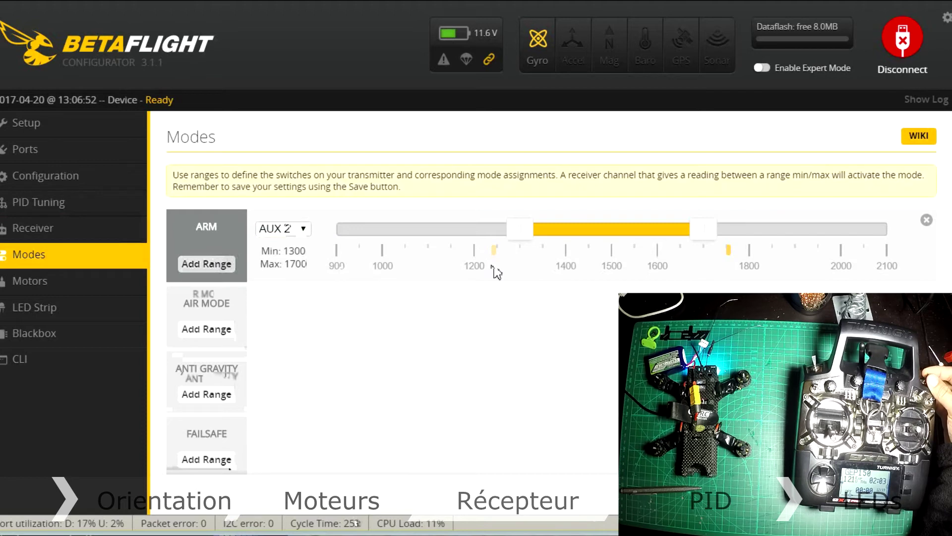
drag(558, 234, 683, 236)
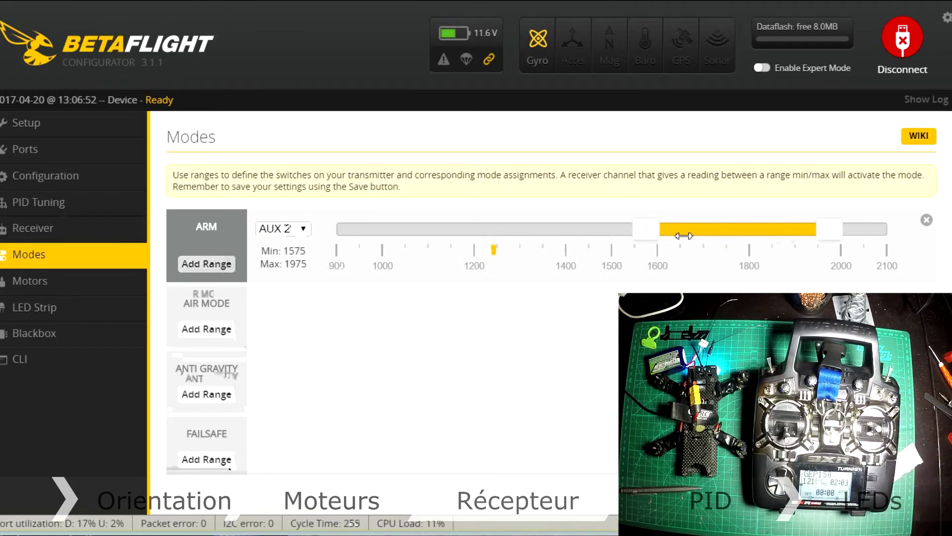
click(206, 329)
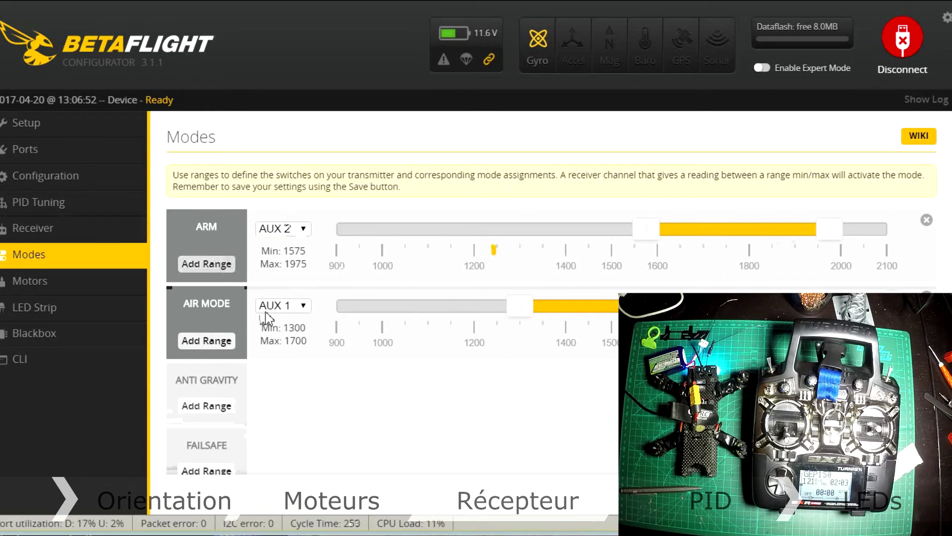
drag(560, 304, 675, 304)
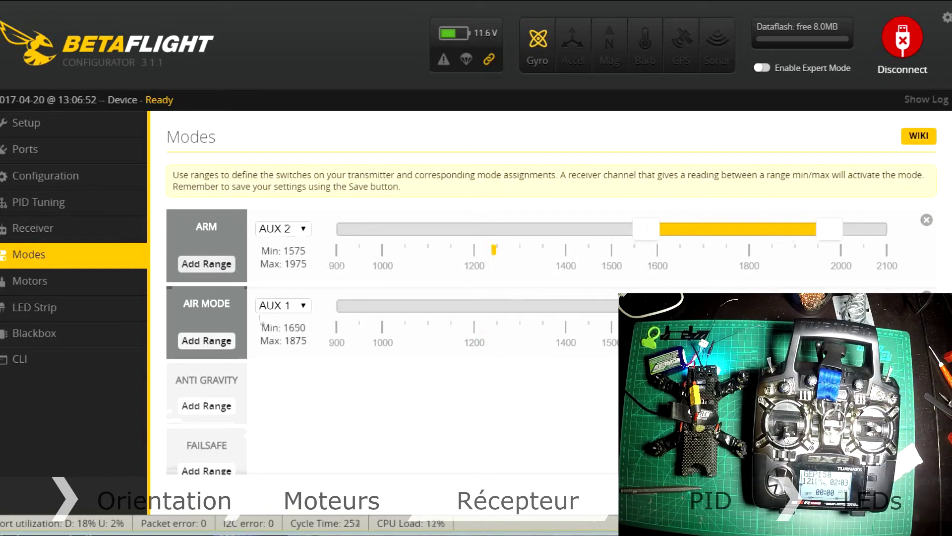
Add a BEEPER mode range of 1150 to 1325 on AUX 1 and save the modes.
scroll(949, 281, down, 3)
scroll(949, 281, down, 3)
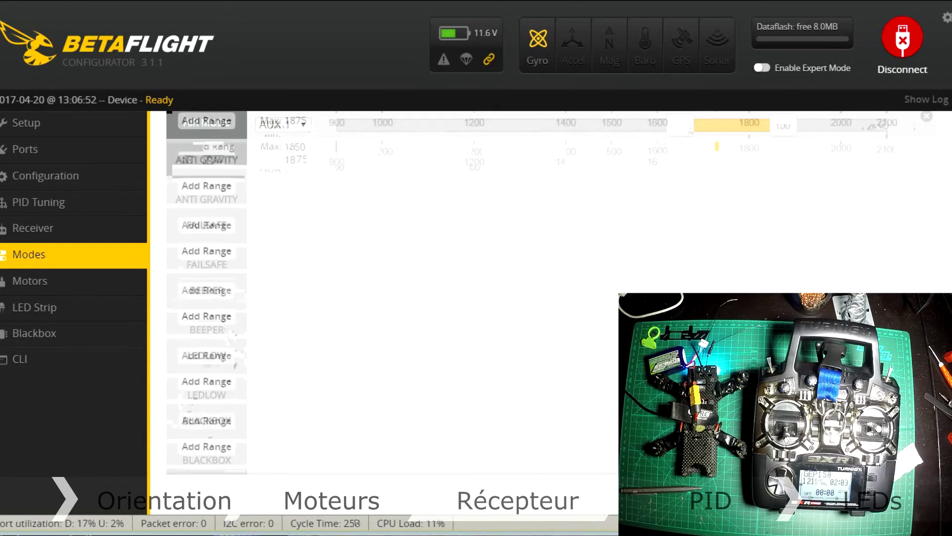
click(212, 305)
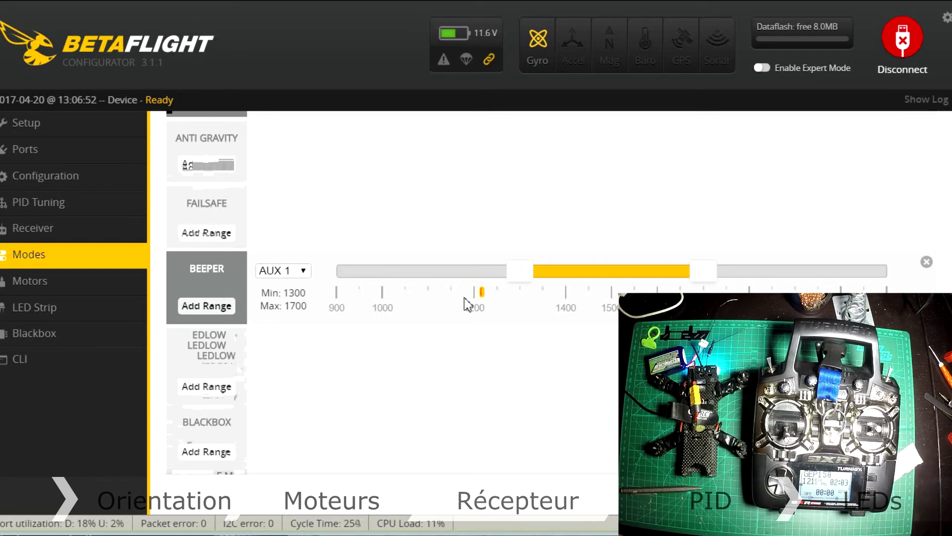
drag(540, 272, 471, 272)
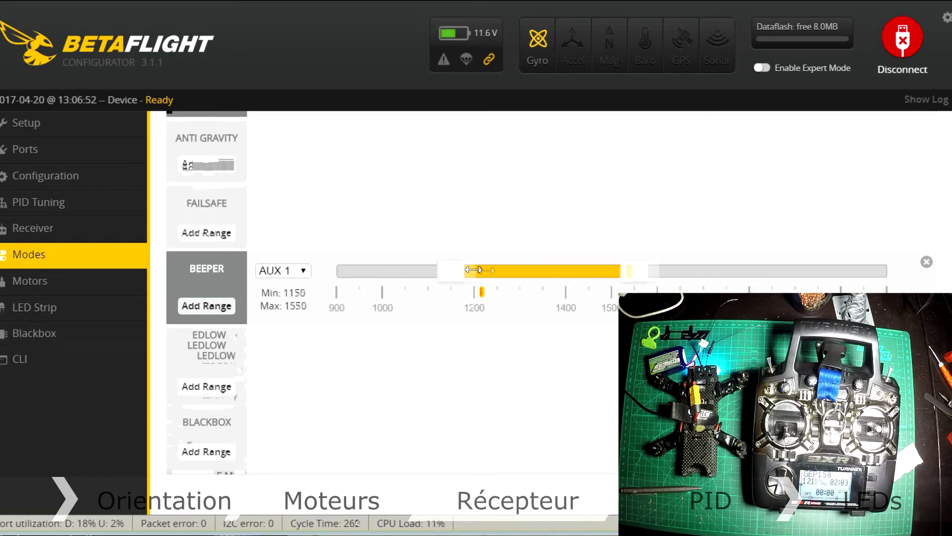
drag(646, 272, 533, 289)
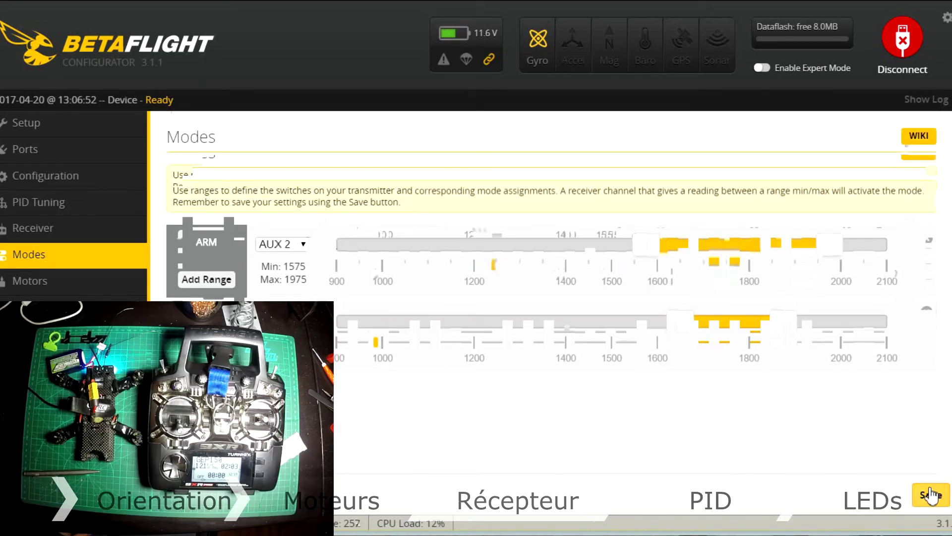
click(931, 495)
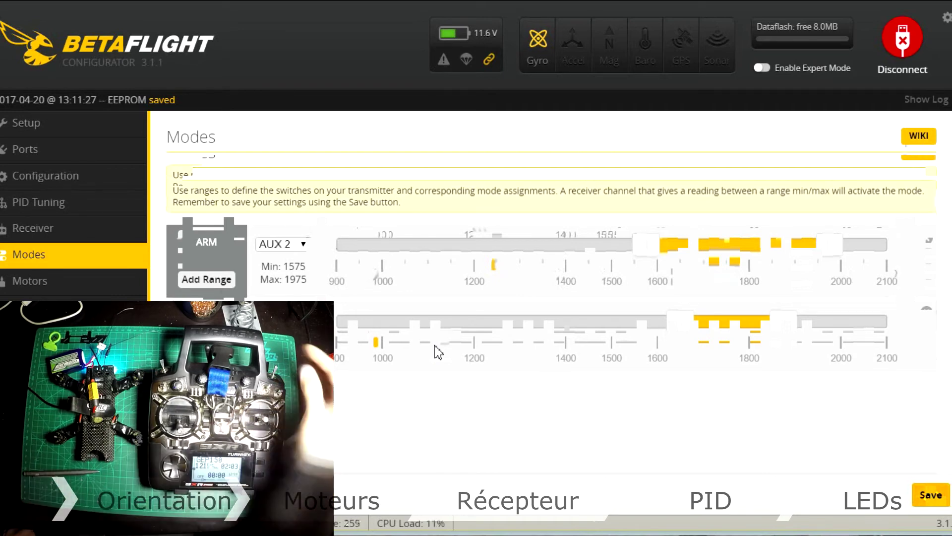
Check the saved ARM, AIR MODE and BEEPER ranges against the transmitter switch positions.
click(204, 262)
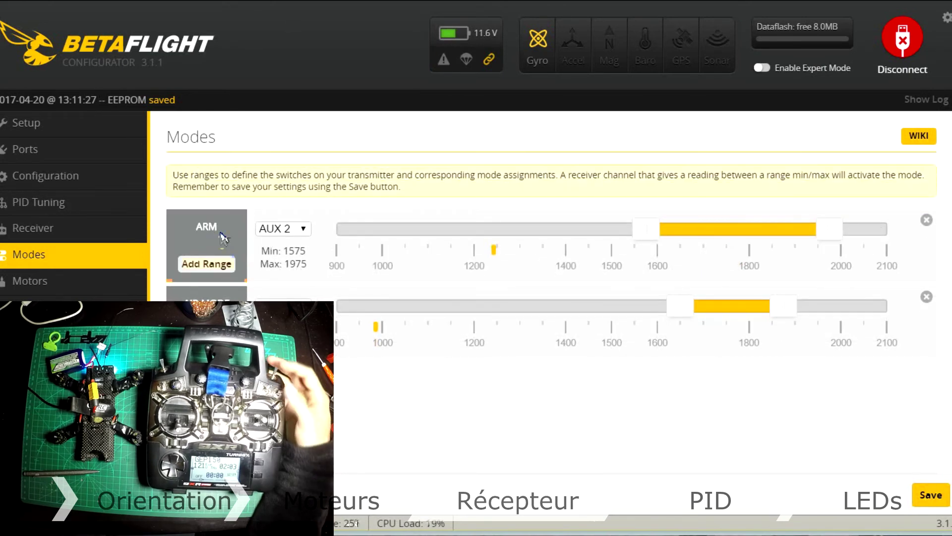
scroll(315, 253, down, 5)
scroll(316, 253, down, 1)
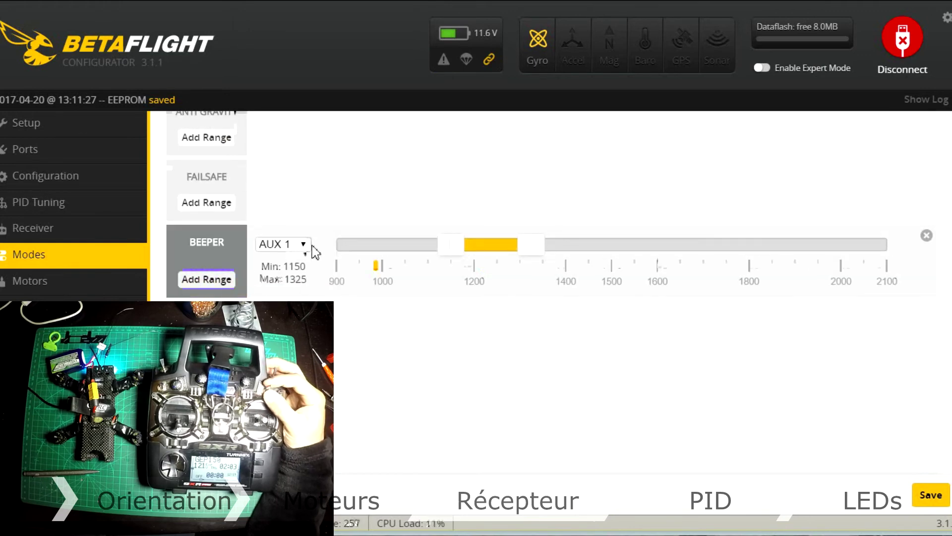
scroll(316, 252, up, 6)
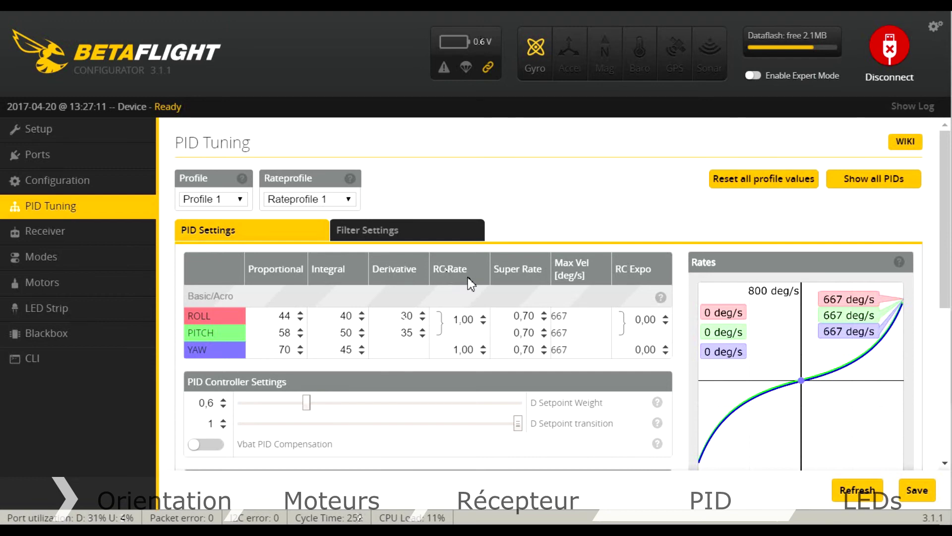
Set the shared roll and pitch RC Rate to 1,20 in the PID settings.
click(484, 317)
click(484, 317)
click(484, 318)
click(484, 318)
click(484, 317)
click(484, 317)
click(484, 317)
click(484, 318)
click(485, 318)
click(484, 317)
click(484, 317)
click(484, 318)
click(484, 317)
click(484, 317)
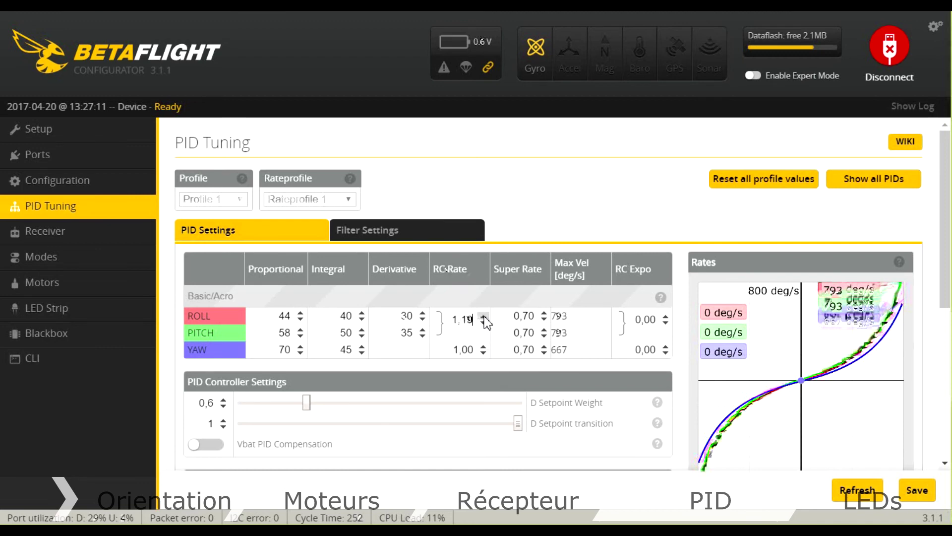
click(484, 317)
Set the yaw RC Rate to 1,20.
double_click(484, 347)
double_click(484, 346)
click(485, 346)
double_click(484, 346)
click(484, 346)
double_click(484, 346)
double_click(484, 346)
double_click(484, 346)
double_click(484, 346)
click(484, 347)
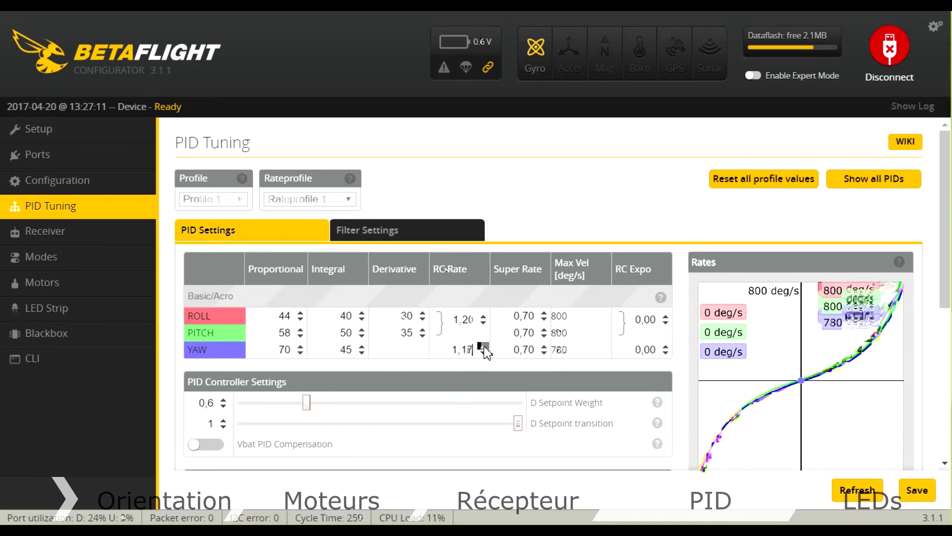
click(484, 346)
double_click(484, 346)
Set the Super Rate to 0,75 for roll, pitch and yaw.
click(545, 313)
double_click(545, 314)
click(545, 314)
click(545, 313)
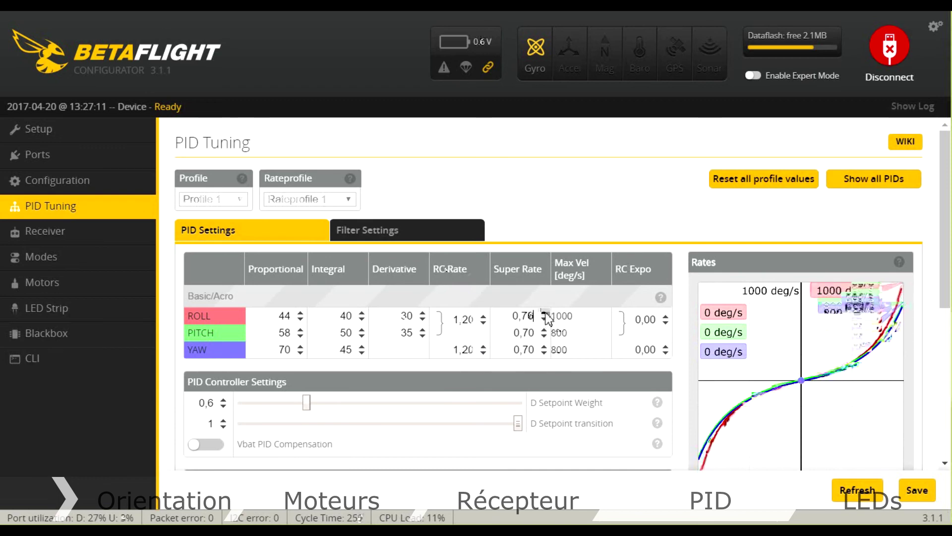
click(545, 329)
double_click(545, 329)
double_click(545, 329)
click(545, 330)
click(544, 336)
double_click(545, 346)
click(545, 346)
double_click(545, 346)
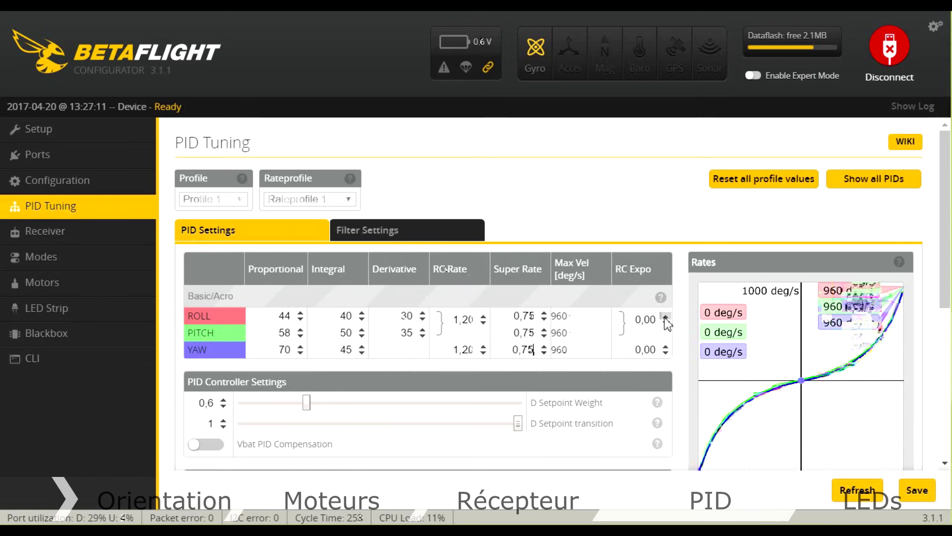
Set the shared roll and pitch RC Expo to 0,15.
click(665, 317)
click(665, 317)
click(665, 317)
click(665, 316)
click(665, 317)
click(665, 318)
click(667, 324)
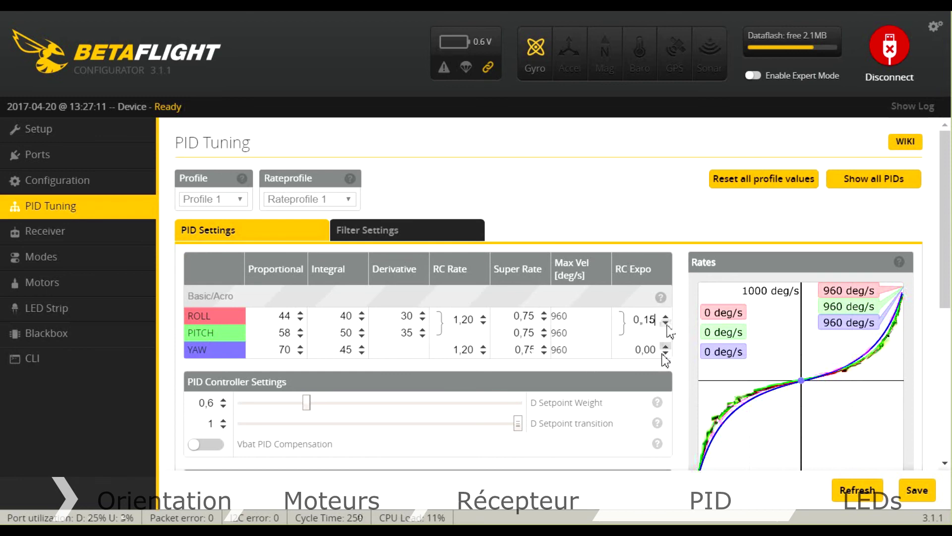
Set the yaw RC Expo to 0,15.
click(666, 346)
click(666, 346)
click(666, 346)
click(666, 346)
click(666, 347)
double_click(666, 347)
click(666, 347)
double_click(666, 347)
click(666, 347)
double_click(666, 347)
double_click(666, 347)
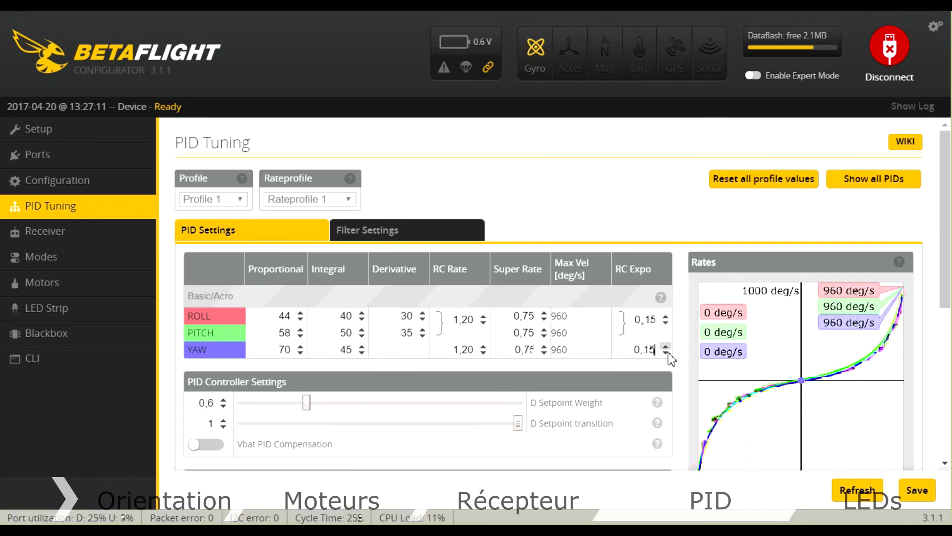
Review the Throttle MID, Throttle EXPO, TPA and TPA Breakpoint settings of the PID tuning.
drag(945, 248, 942, 342)
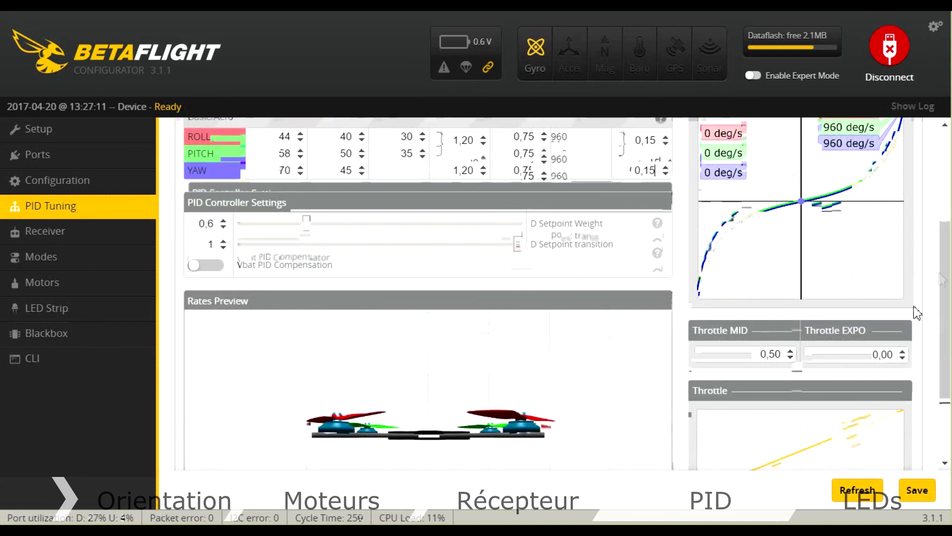
scroll(947, 275, down, 2)
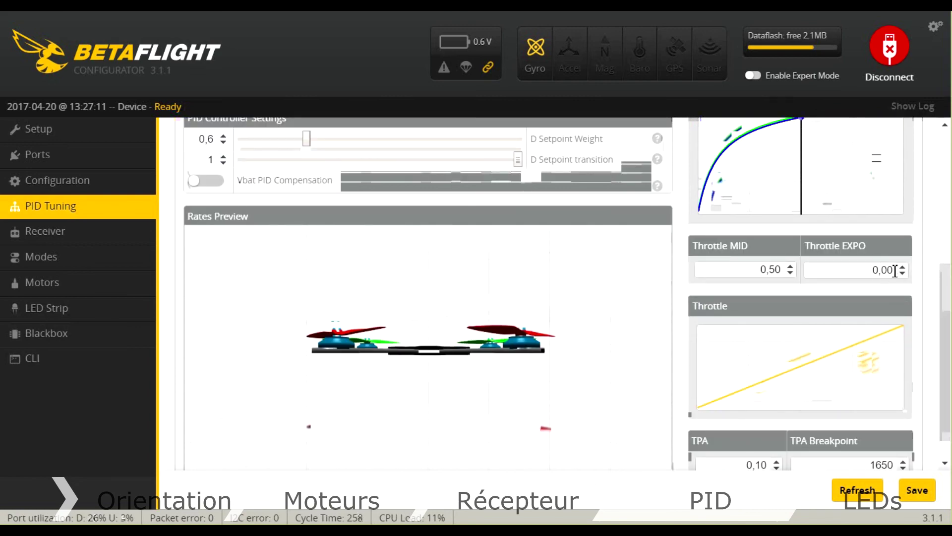
scroll(936, 354, down, 1)
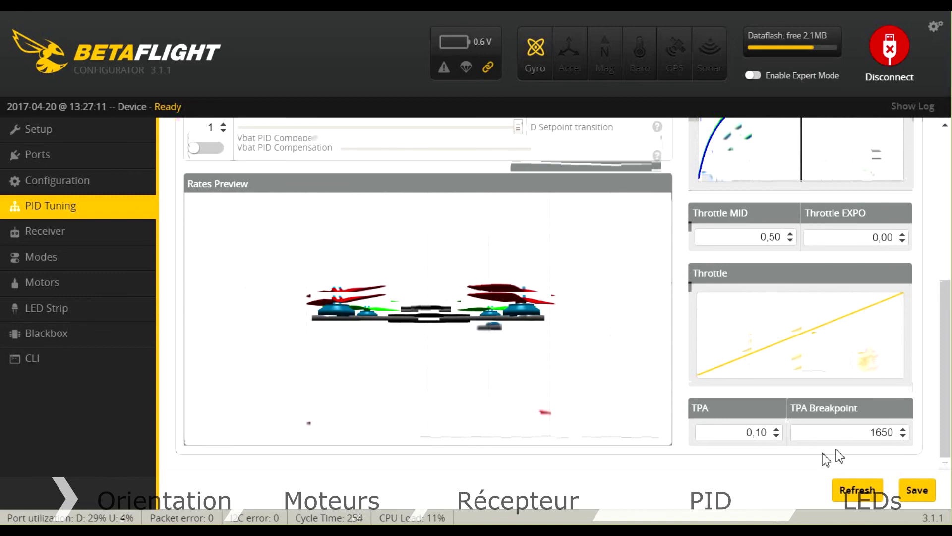
drag(945, 412, 949, 284)
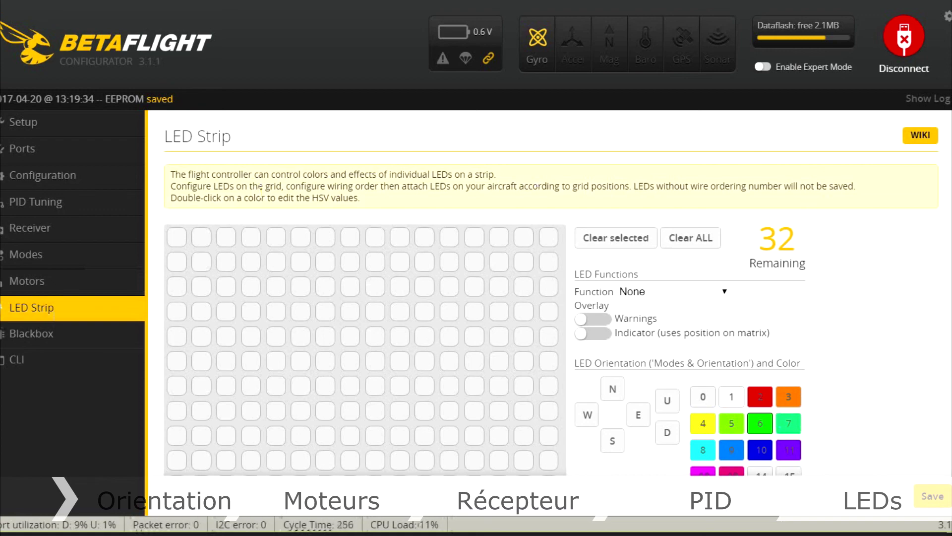
Set the LED strip wiring order from 0 to 6 on seven adjacent cells in the last row of the grid.
scroll(550, 293, down, 3)
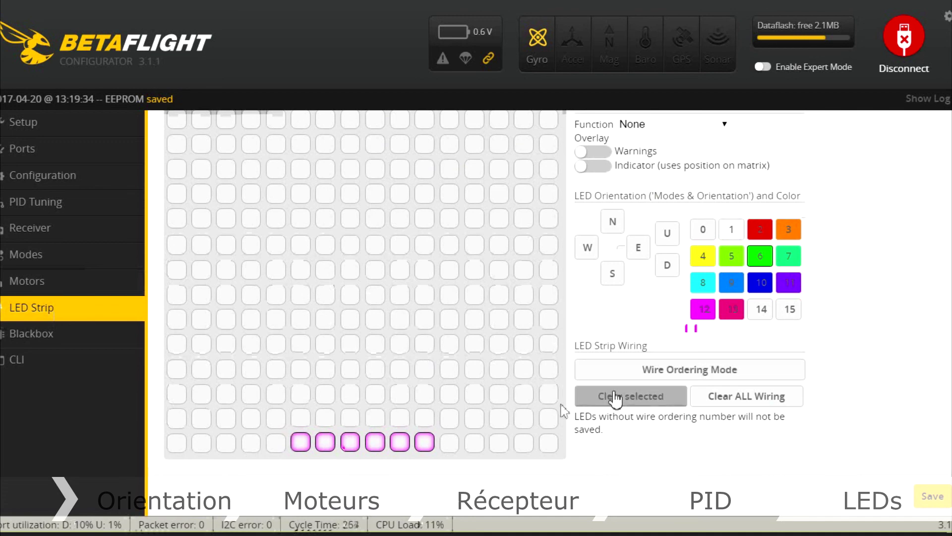
click(609, 376)
click(301, 441)
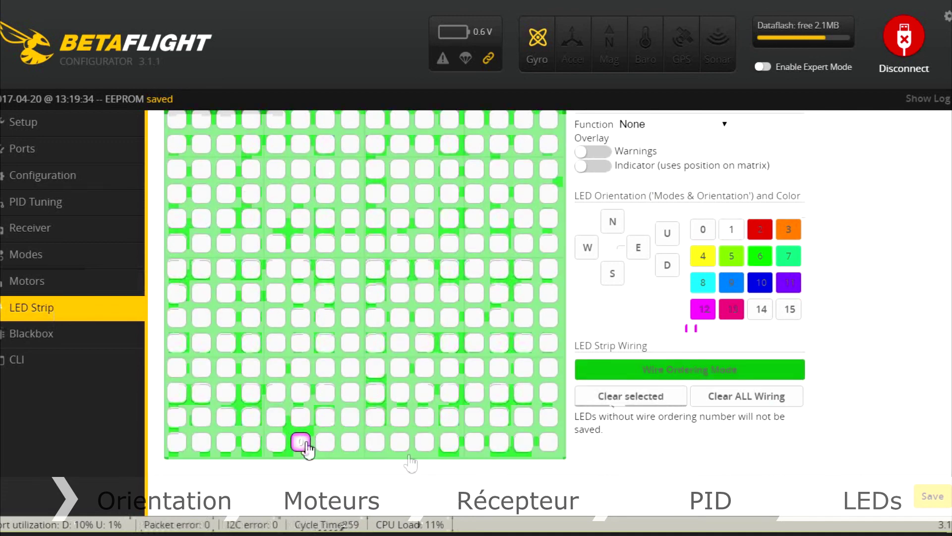
click(326, 442)
click(350, 442)
click(375, 443)
click(399, 442)
click(424, 444)
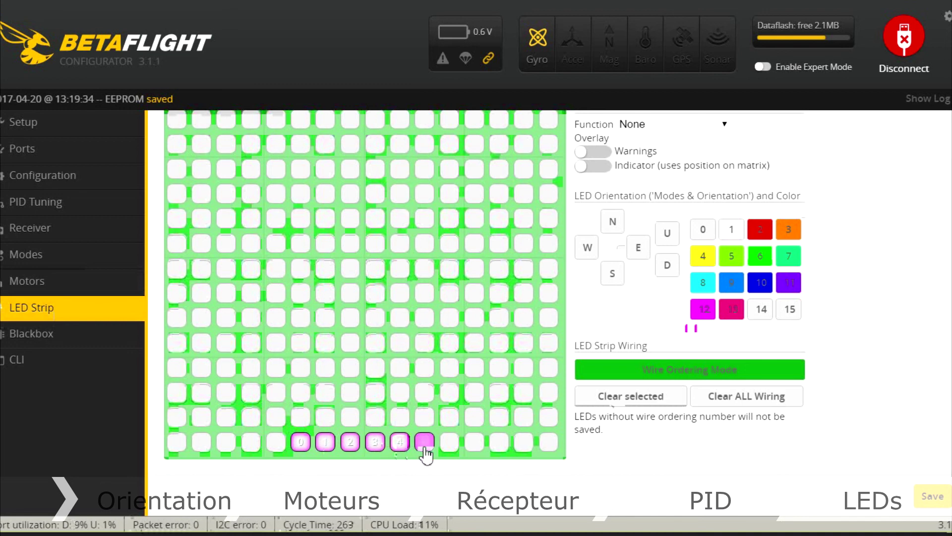
click(450, 444)
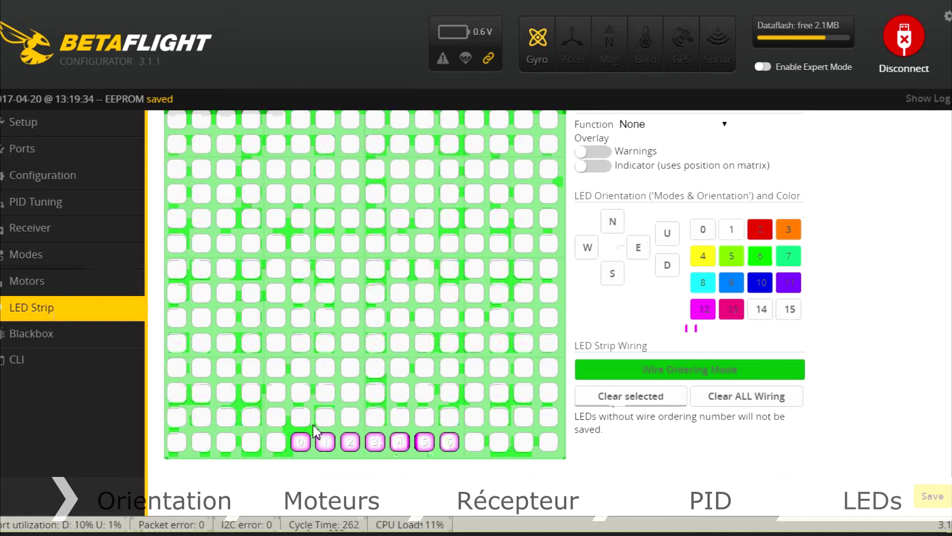
click(644, 377)
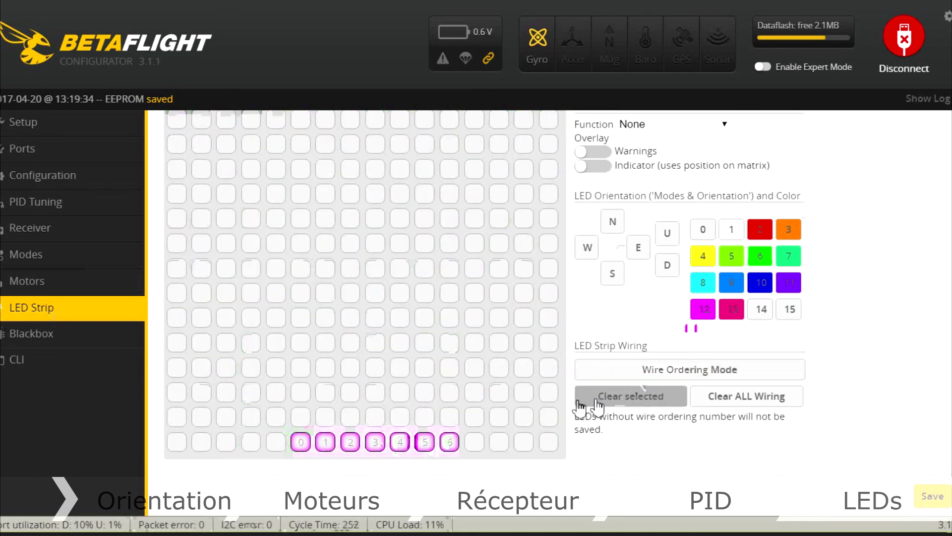
Assign the Arm State function to the seven wired LEDs and check its Disarmed and Armed special colors.
scroll(724, 372, up, 3)
scroll(725, 374, down, 3)
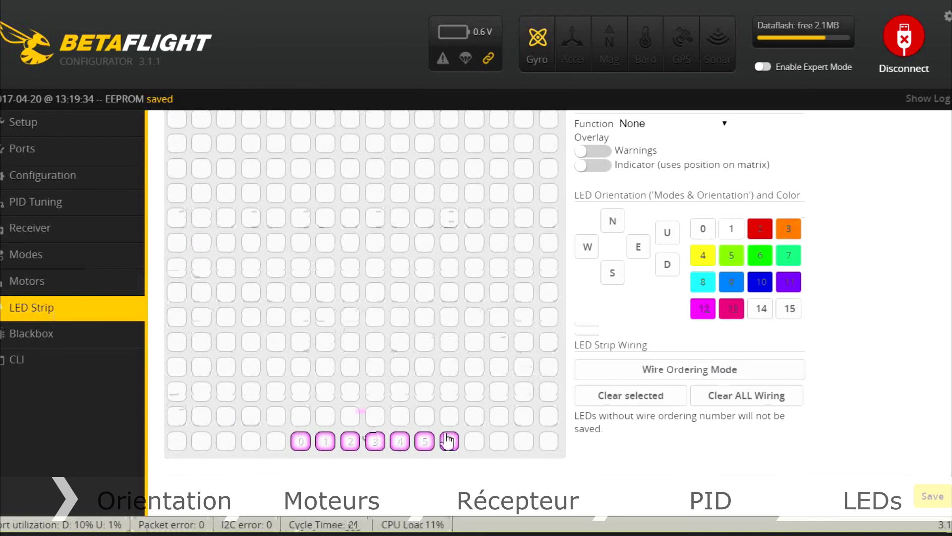
scroll(700, 230, up, 2)
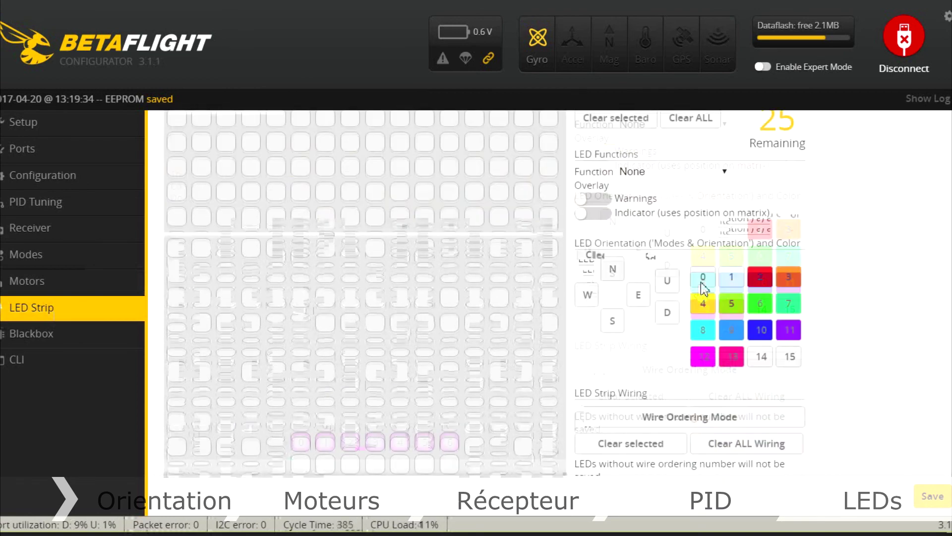
scroll(704, 288, down, 1)
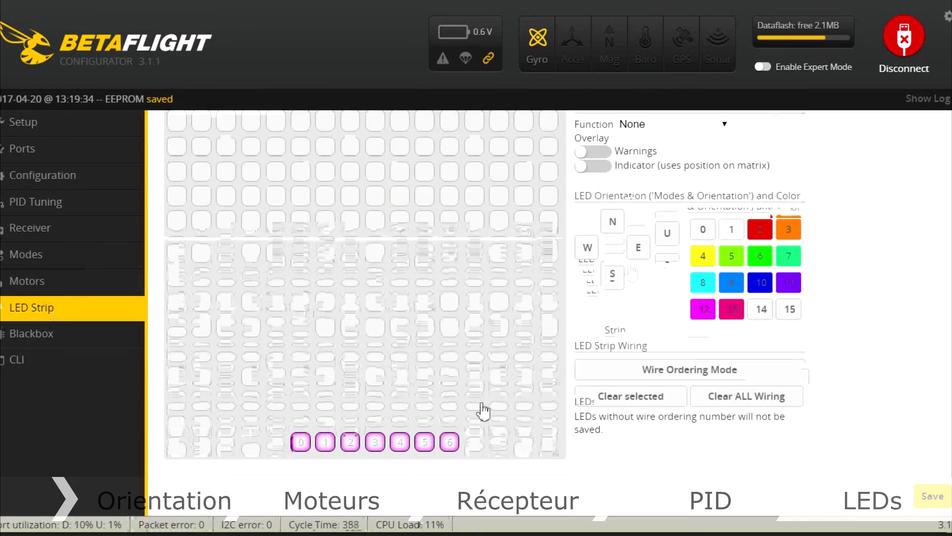
click(696, 125)
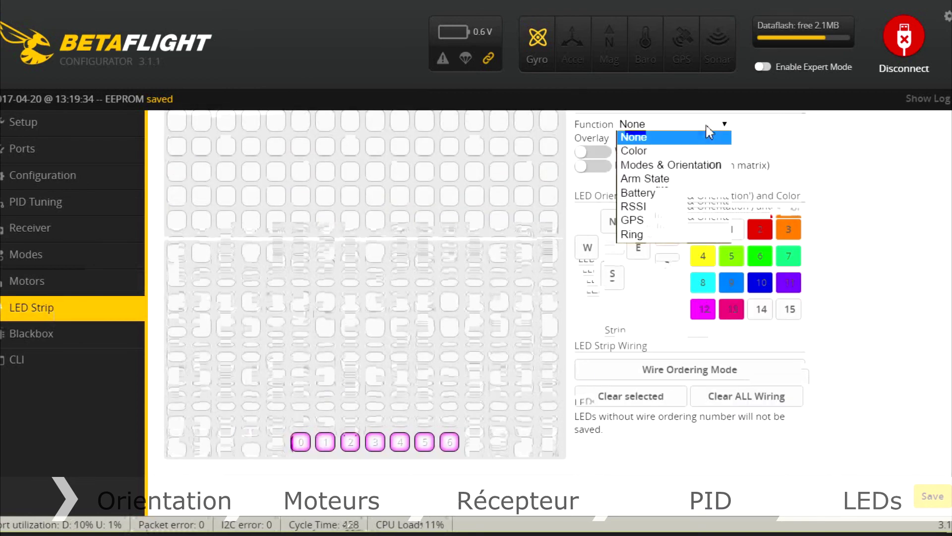
click(672, 183)
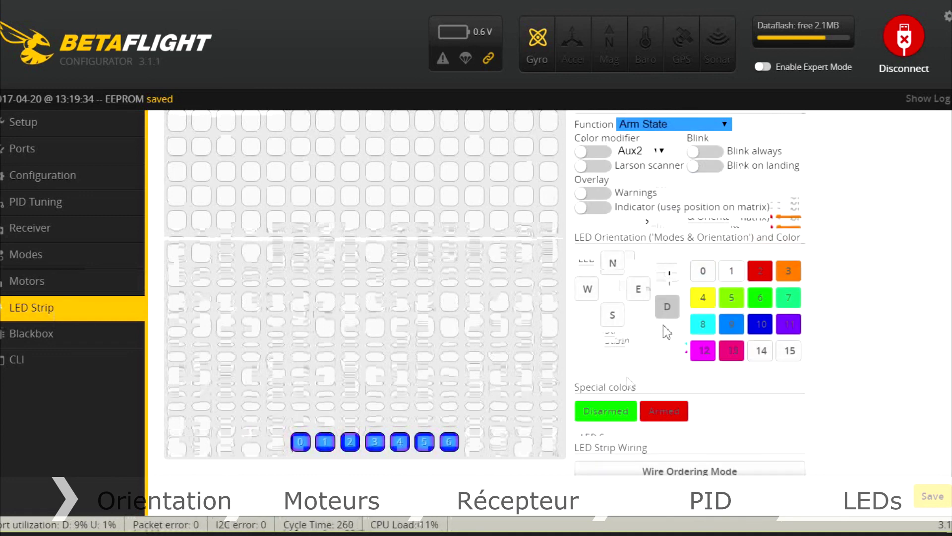
click(616, 416)
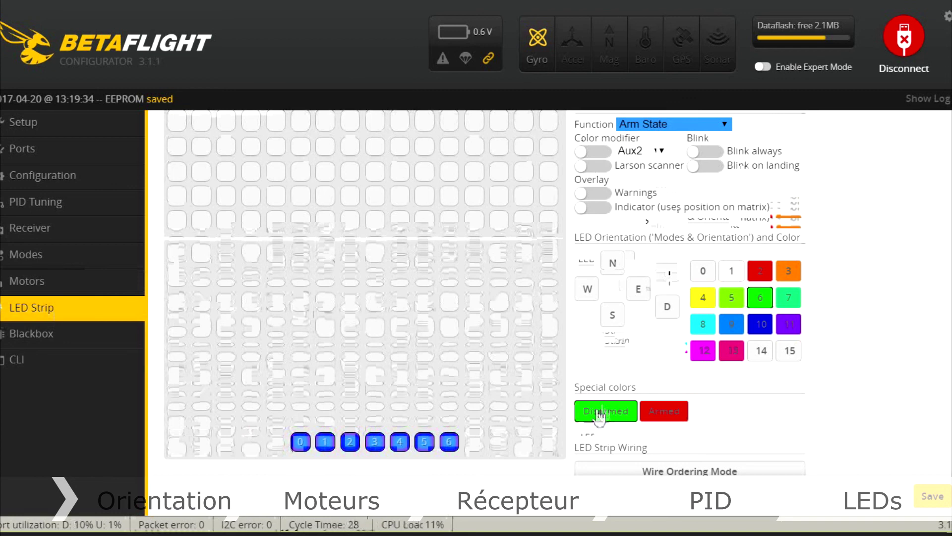
click(659, 412)
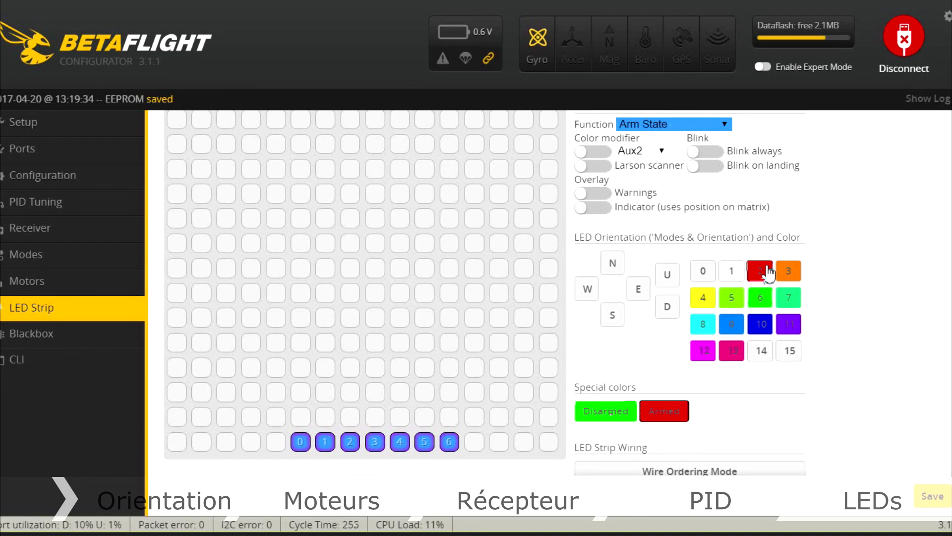